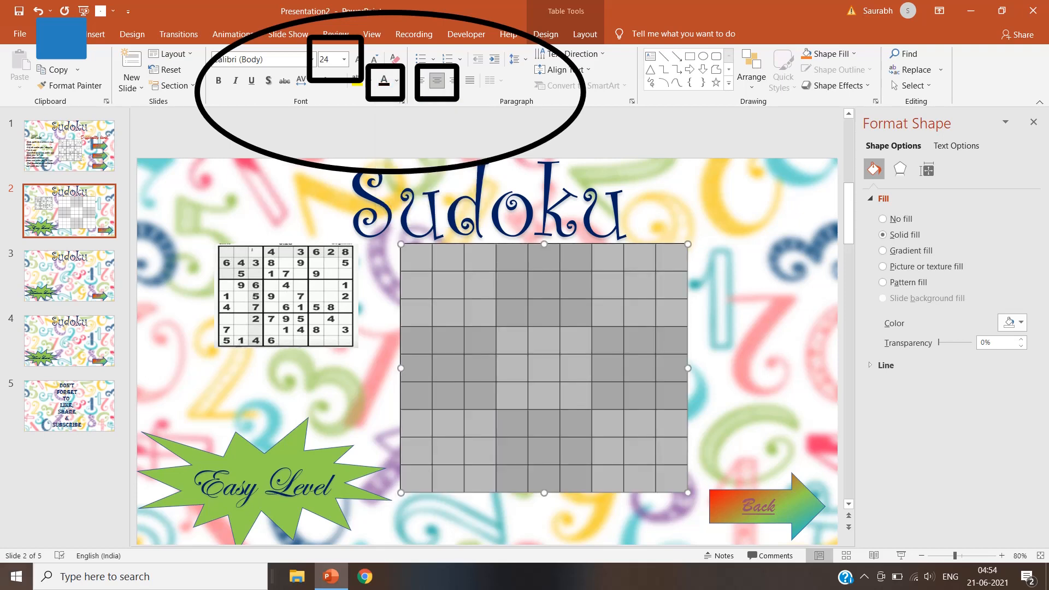
Step: Copy the reference puzzle's digits into the table's first three columns, from 6, 4, 3 in row 2 to 5, 1, 4 in row 9
{"action": "left_click", "coordinate": [765, 356]}
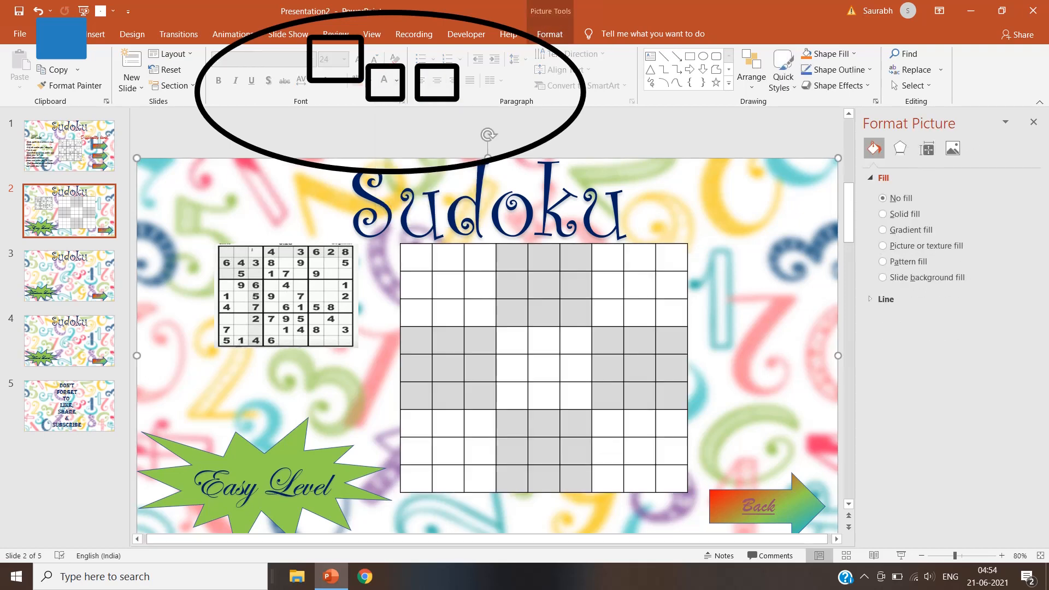
{"action": "type", "text": "4"}
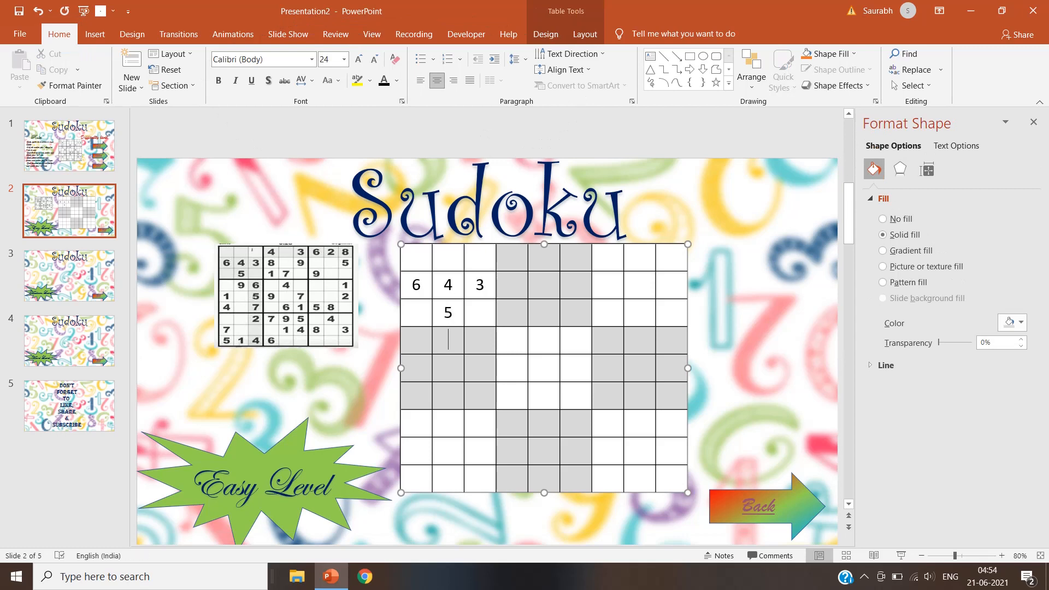
{"action": "type", "text": "9"}
{"action": "key", "text": "Right"}
{"action": "type", "text": "6"}
{"action": "key", "text": "Down"}
{"action": "type", "text": "5"}
{"action": "key", "text": "Down"}
{"action": "type", "text": "7"}
Step: Enter 4 and 3 in the fourth and sixth columns of row 1, and 8 in the fourth column of row 2
{"action": "key", "text": "Left"}
{"action": "key", "text": "Left"}
{"action": "key", "text": "Left"}
{"action": "key", "text": "Up"}
{"action": "type", "text": "4"}
{"action": "key", "text": "Right"}
{"action": "key", "text": "Right"}
{"action": "type", "text": "3"}
{"action": "key", "text": "Down"}
{"action": "key", "text": "Left"}
{"action": "key", "text": "Left"}
{"action": "type", "text": "8"}
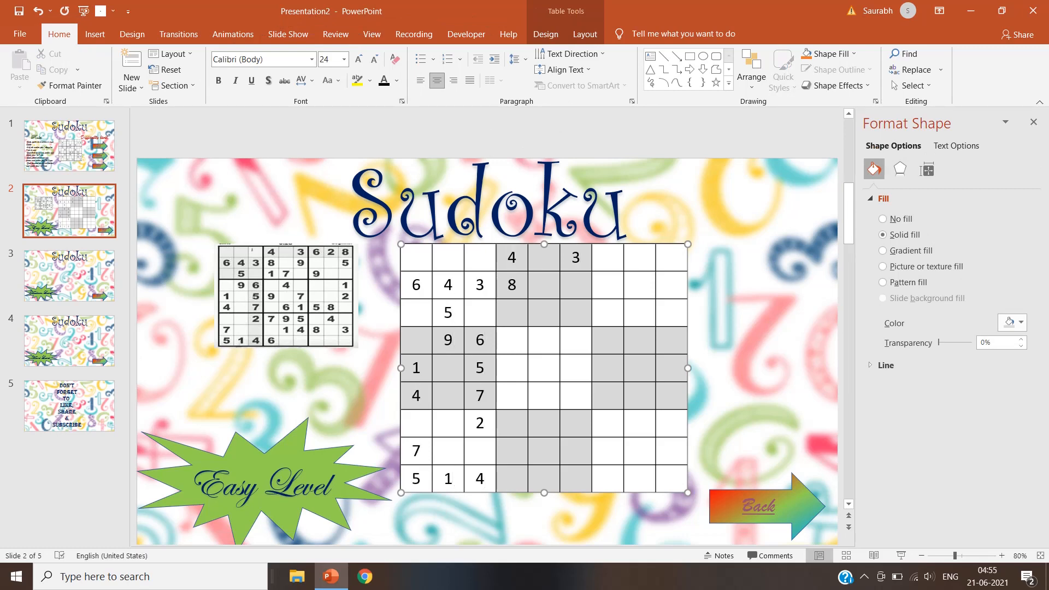
Step: Copy the remaining reference digits for rows 2 to 8 into the table's middle three columns, from 9 in row 2 to 1, 4 in row 8
{"action": "type", "text": "4"}
{"action": "key", "text": "Down"}
{"action": "key", "text": "Left"}
{"action": "type", "text": "9"}
{"action": "key", "text": "Right"}
{"action": "key", "text": "Right"}
{"action": "type", "text": "7"}
{"action": "key", "text": "Down"}
{"action": "key", "text": "Left"}
{"action": "type", "text": "6"}
{"action": "key", "text": "Right"}
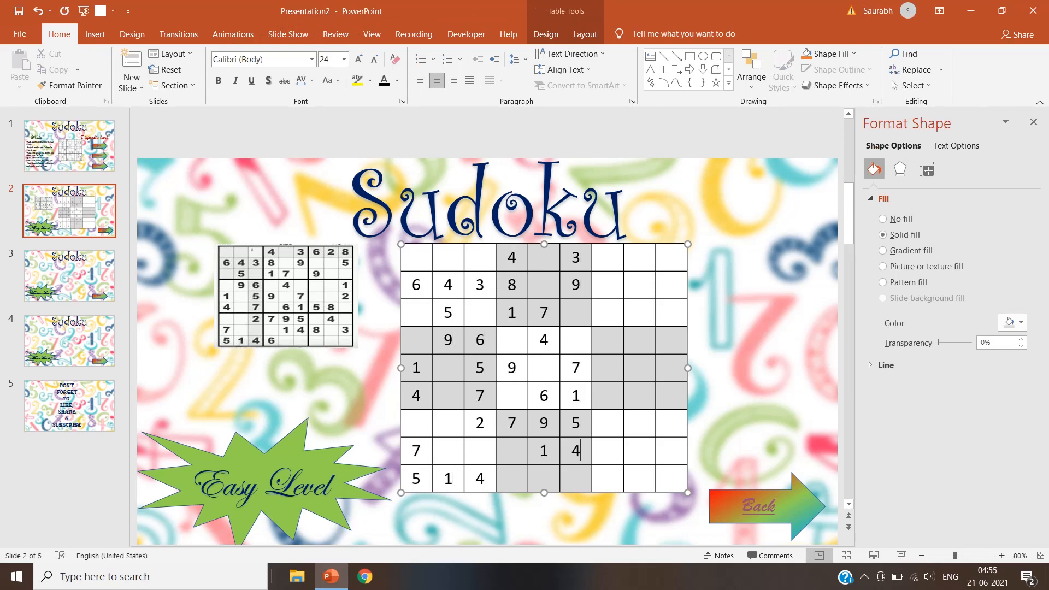
Step: Enter 6 in row 9's fourth column and fill the last three columns of rows 1 to 6, from 6, 2, 8 to 5, 8
{"action": "type", "text": "2"}
{"action": "key", "text": "Right"}
{"action": "type", "text": "8"}
{"action": "key", "text": "Down"}
{"action": "type", "text": "5"}
{"action": "key", "text": "Down"}
{"action": "key", "text": "Left"}
{"action": "key", "text": "Left"}
{"action": "type", "text": "9"}
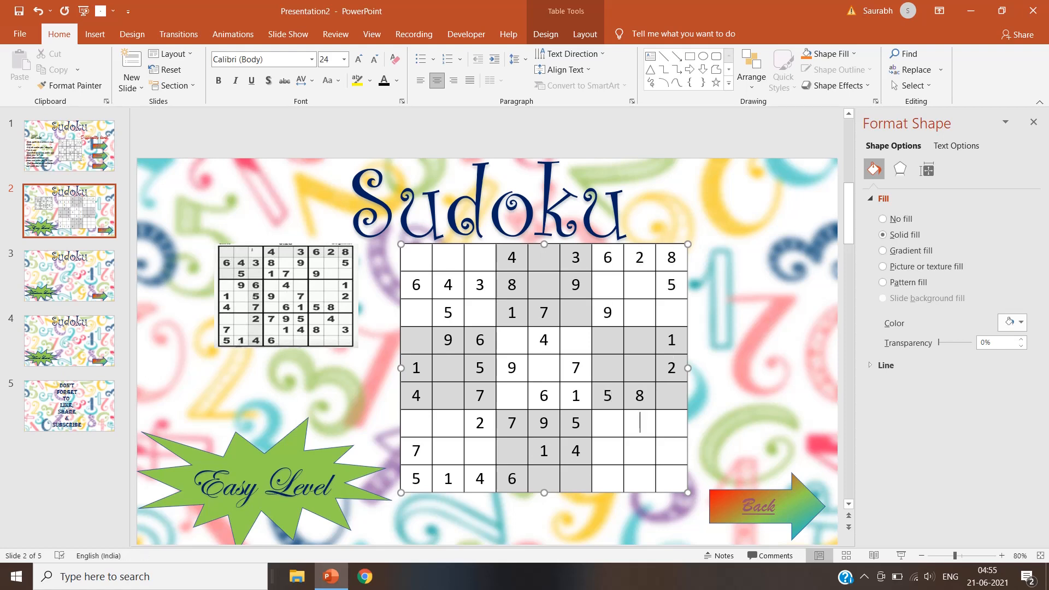
Step: Enter 4 in the eighth column of row 7, and 8 and 3 in the seventh and ninth columns of row 8
{"action": "type", "text": " 5 4"}
{"action": "key", "text": "Down"}
{"action": "key", "text": "Left"}
{"action": "type", "text": "8"}
{"action": "key", "text": "Right"}
{"action": "key", "text": "Right"}
{"action": "type", "text": "3"}
Step: Delete the small reference puzzle picture beside the Sudoku table
{"action": "left_click", "coordinate": [287, 296]}
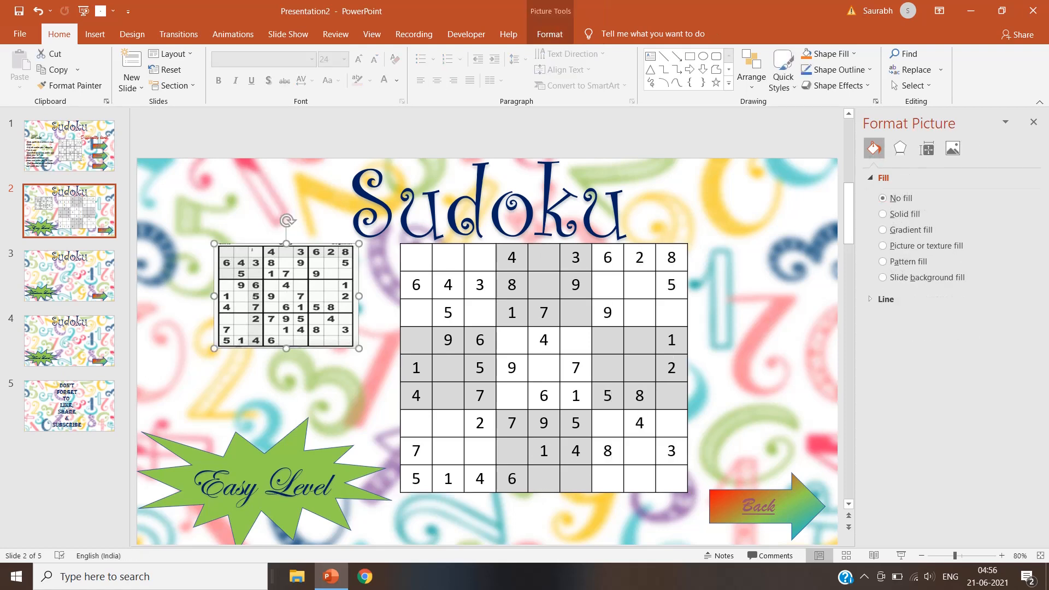
{"action": "key", "text": "Delete"}
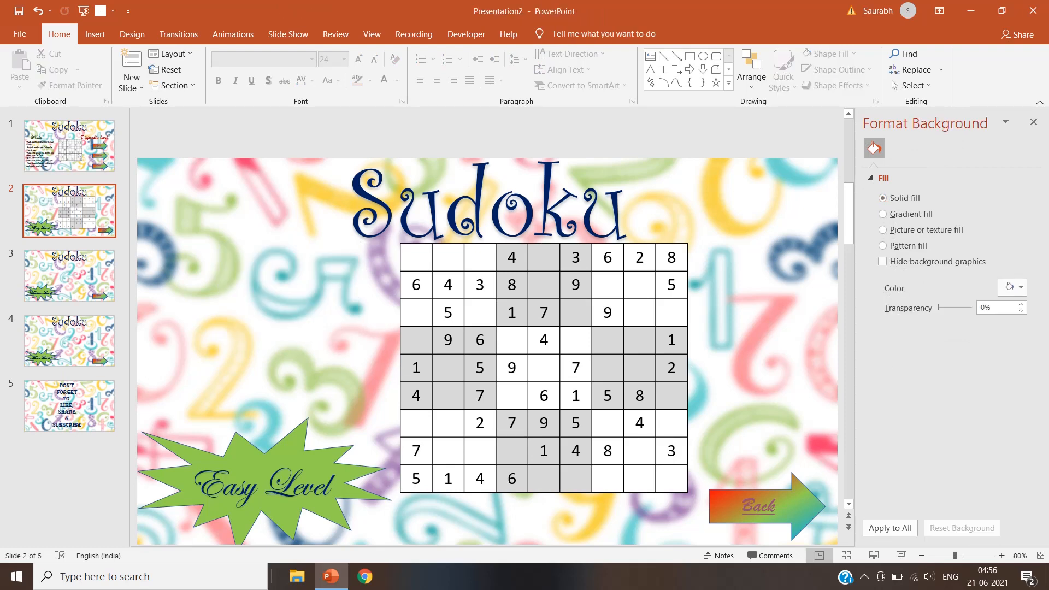
Step: Insert a text box with the digit 1 on the empty area beside the Sudoku table
{"action": "left_click", "coordinate": [94, 34]}
{"action": "left_click", "coordinate": [616, 77]}
{"action": "left_click", "coordinate": [195, 276]}
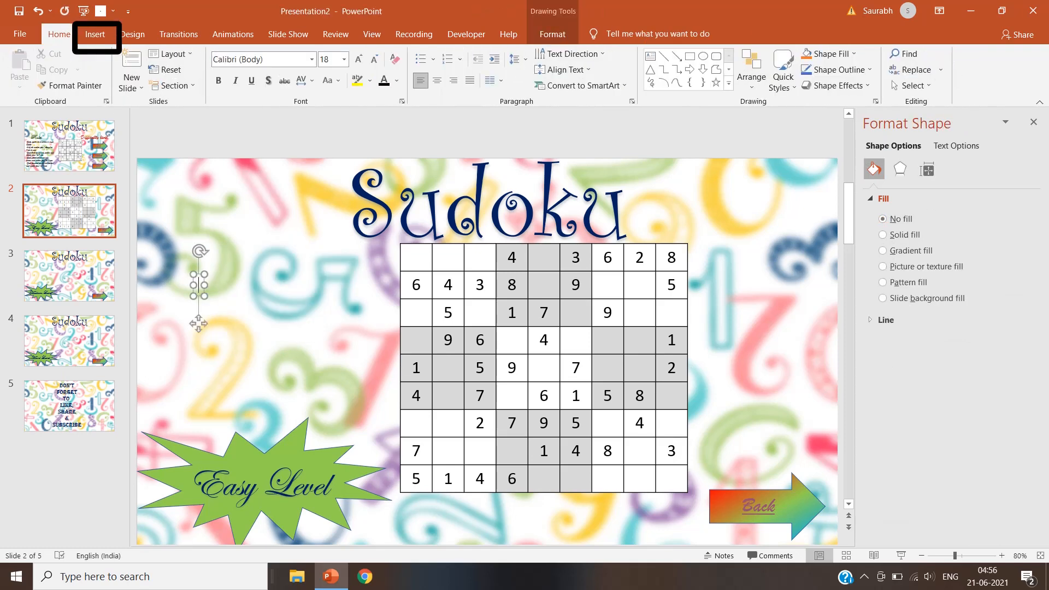
{"action": "type", "text": "1"}
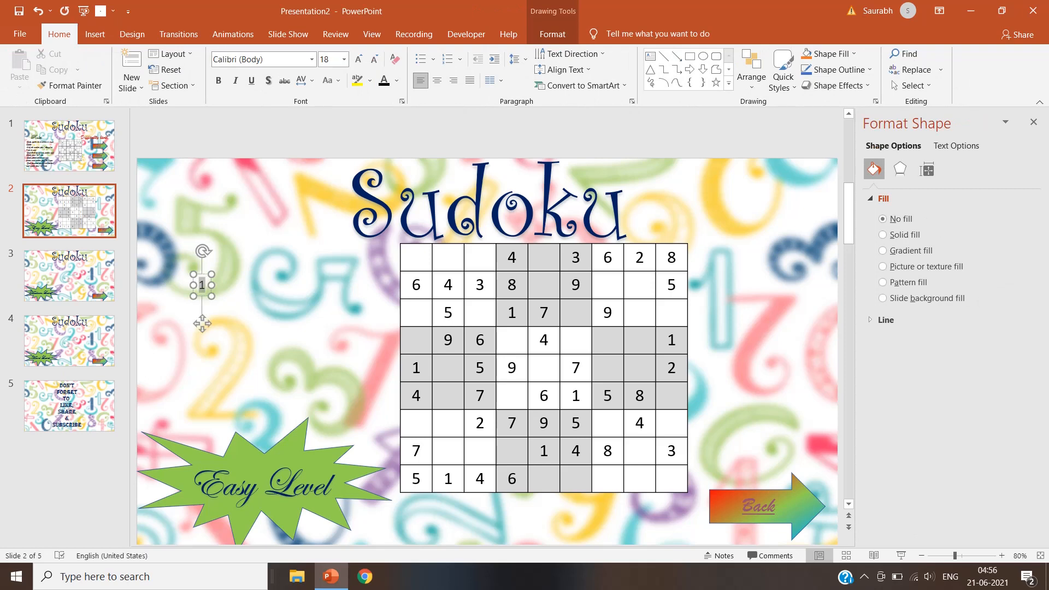
Step: Format the digit 1 with font size 24 and the standard blue font color
{"action": "left_click", "coordinate": [344, 59]}
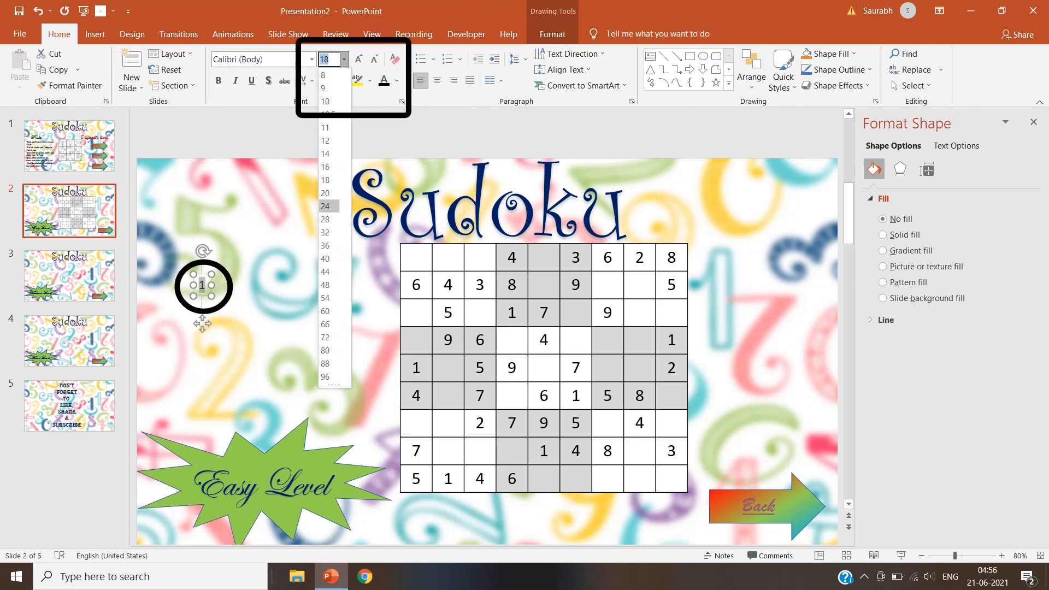
{"action": "left_click", "coordinate": [329, 206]}
{"action": "left_click", "coordinate": [397, 80]}
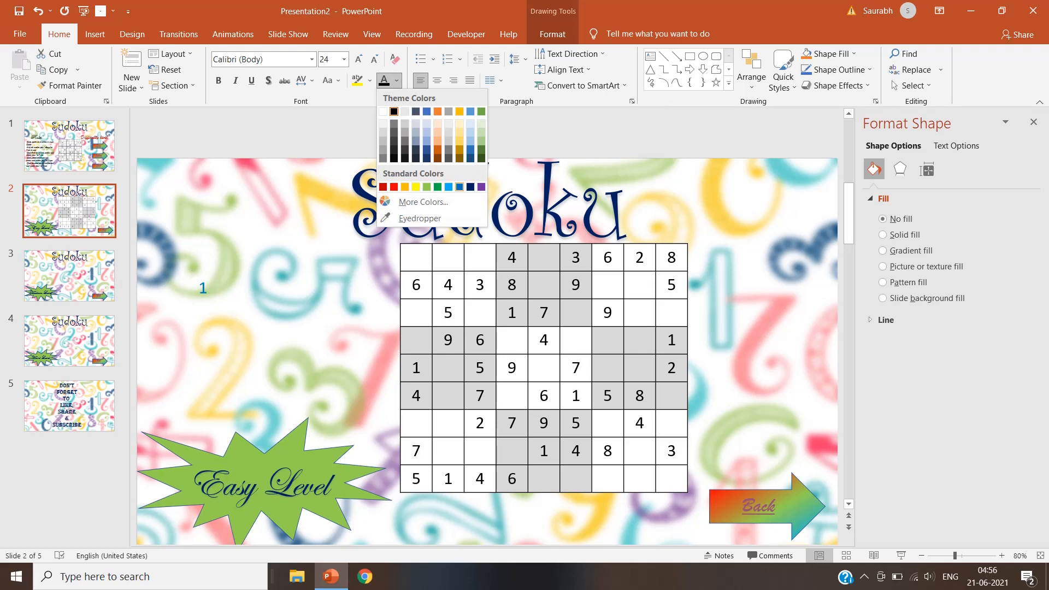
{"action": "left_click", "coordinate": [459, 187]}
Step: Duplicate the digit text box until there are nine, arranged in a row of five above a row of four
{"action": "key", "text": "ctrl+d"}
{"action": "left_click_drag", "start_coordinate": [212, 337], "coordinate": [273, 361]}
{"action": "key", "text": "ctrl+v"}
{"action": "key", "text": "ctrl+v"}
{"action": "key", "text": "ctrl+v"}
{"action": "key", "text": "ctrl+v"}
{"action": "key", "text": "ctrl+v"}
{"action": "key", "text": "ctrl+v"}
{"action": "key", "text": "ctrl+v"}
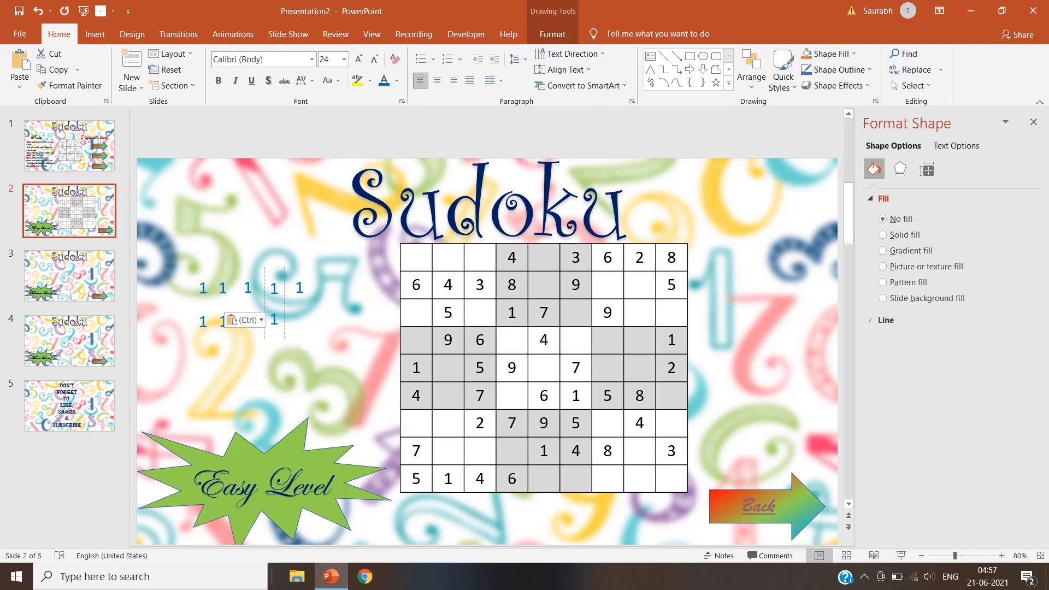
Step: Change the copied digits in the upper row of text boxes to 2, 3, 4 and 5
{"action": "left_click", "coordinate": [224, 288]}
{"action": "key", "text": "BackSpace"}
{"action": "type", "text": "2"}
{"action": "left_click", "coordinate": [250, 288]}
{"action": "key", "text": "BackSpace"}
{"action": "type", "text": "3"}
{"action": "key", "text": "BackSpace"}
{"action": "type", "text": "5"}
Step: Change the lower row of text boxes to 6, 7, 8 and 9, and close the picture formatting options
{"action": "left_click", "coordinate": [205, 322]}
{"action": "key", "text": "BackSpace"}
{"action": "type", "text": "6"}
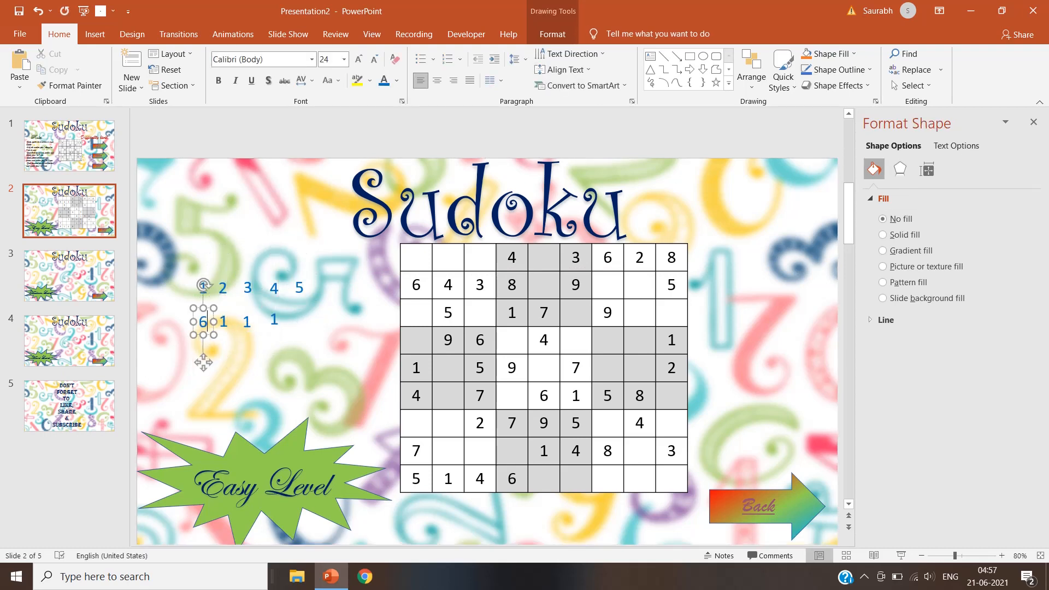
{"action": "left_click", "coordinate": [226, 322]}
{"action": "key", "text": "BackSpace"}
{"action": "type", "text": "7"}
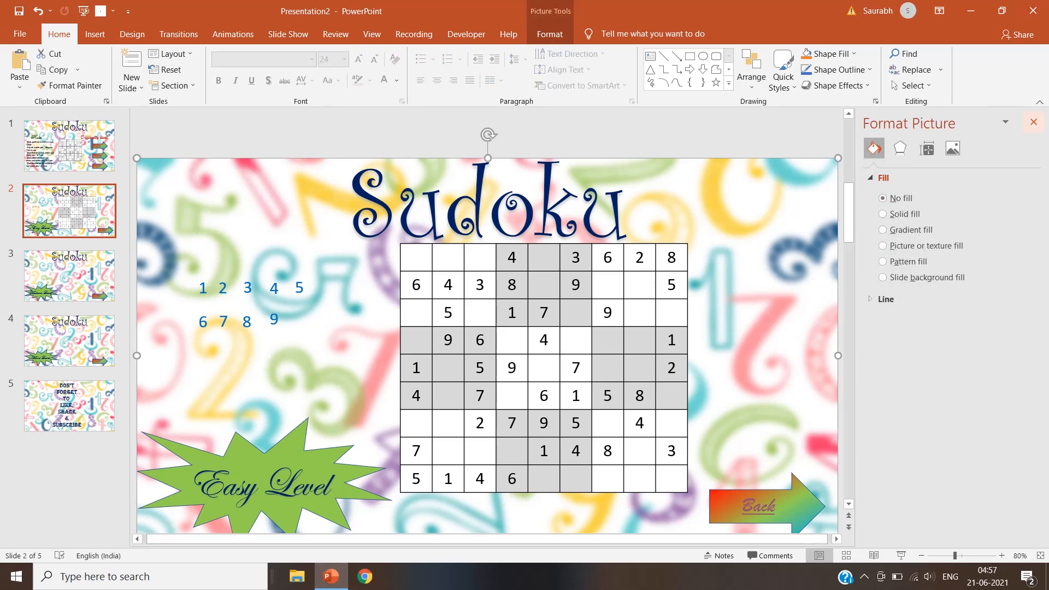
{"action": "left_click", "coordinate": [1034, 121]}
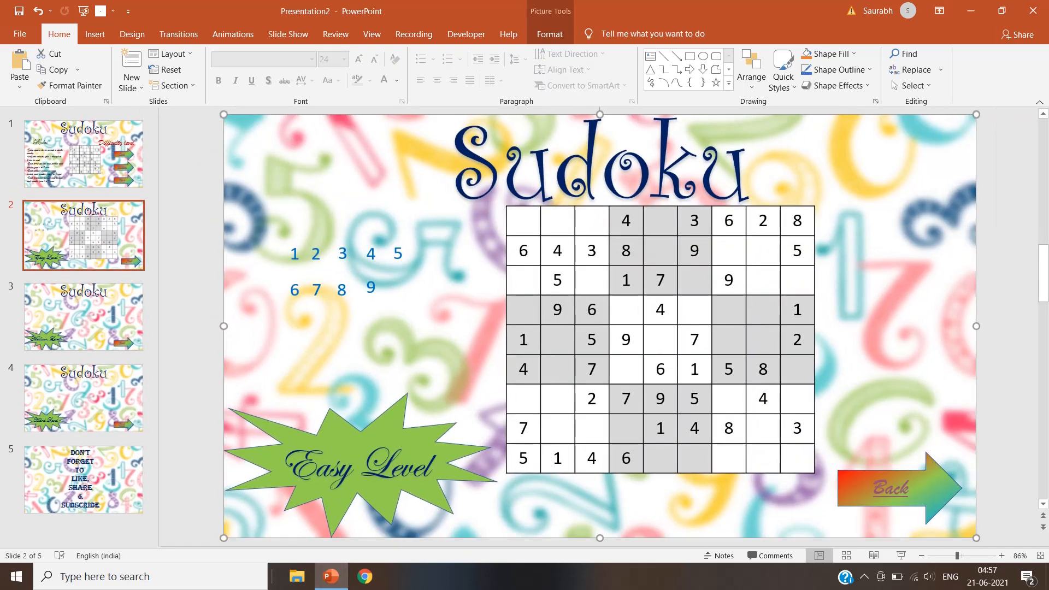
Step: Add an Appear entrance animation to the digit 1 text box and show the list of slide animations
{"action": "left_click", "coordinate": [294, 255]}
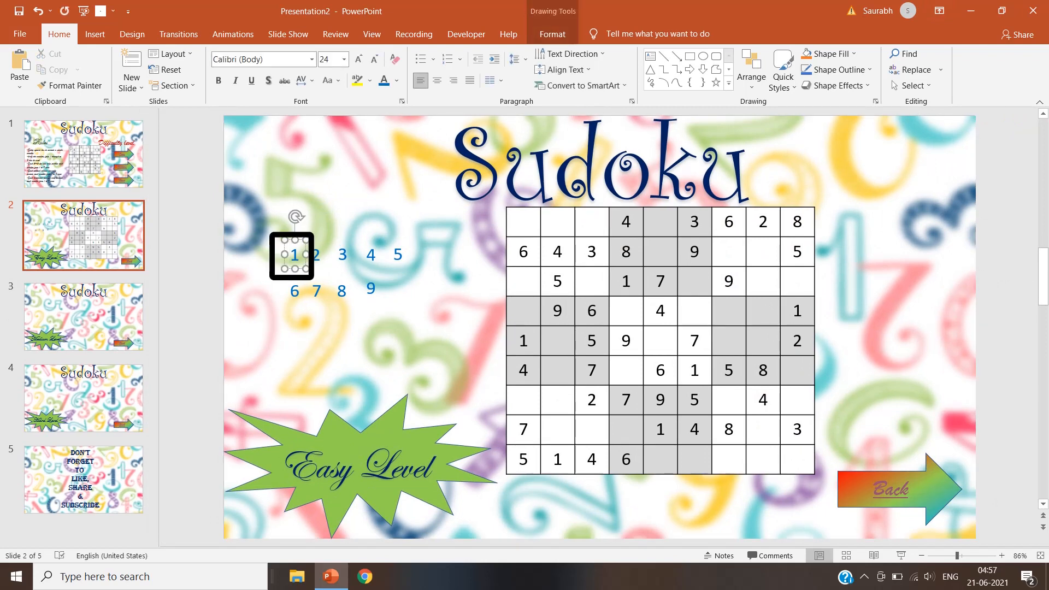
{"action": "left_click", "coordinate": [233, 33]}
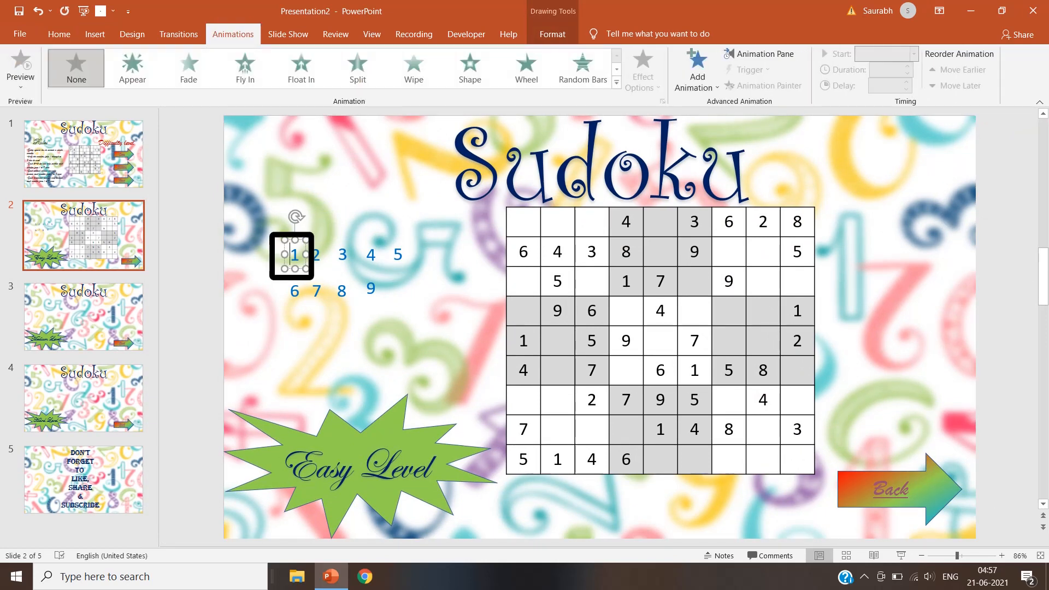
{"action": "left_click", "coordinate": [698, 71]}
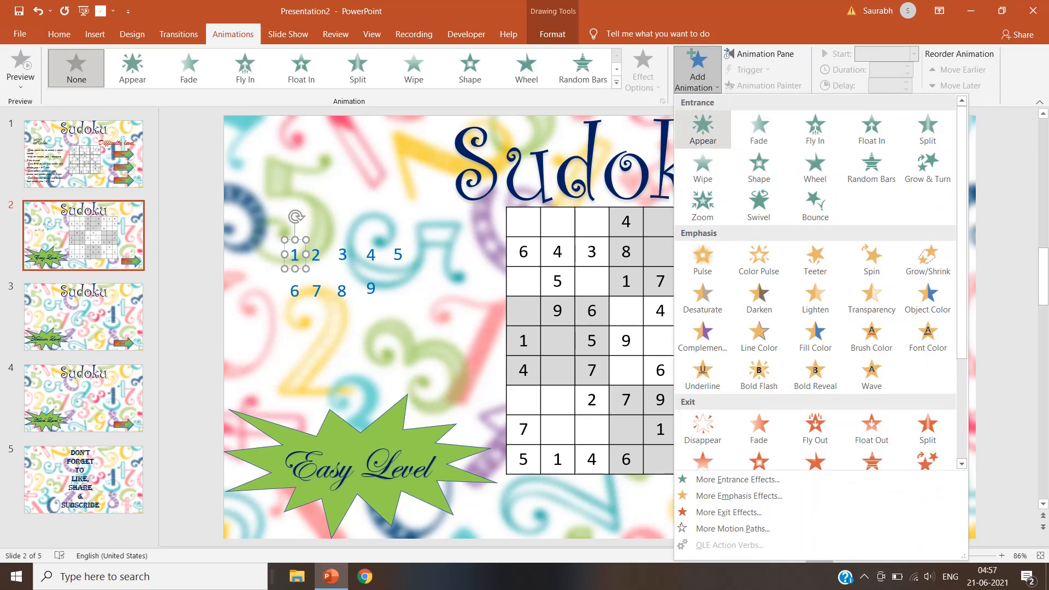
{"action": "left_click", "coordinate": [703, 125]}
{"action": "left_click", "coordinate": [764, 54]}
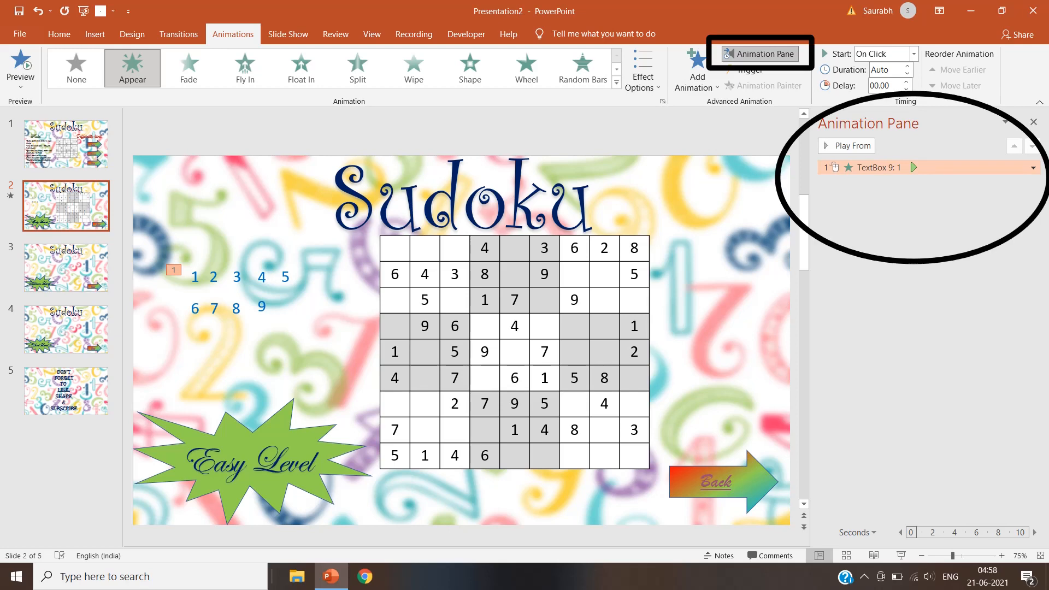
Step: Add a Disappear exit animation to the digit 1 text box
{"action": "left_click", "coordinate": [195, 277]}
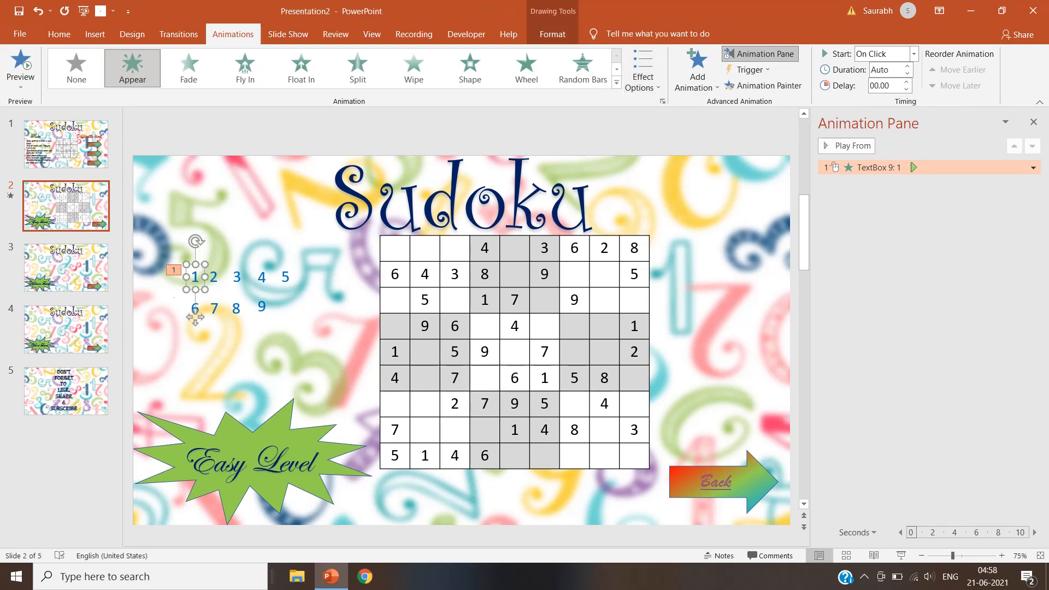
{"action": "left_click", "coordinate": [698, 71]}
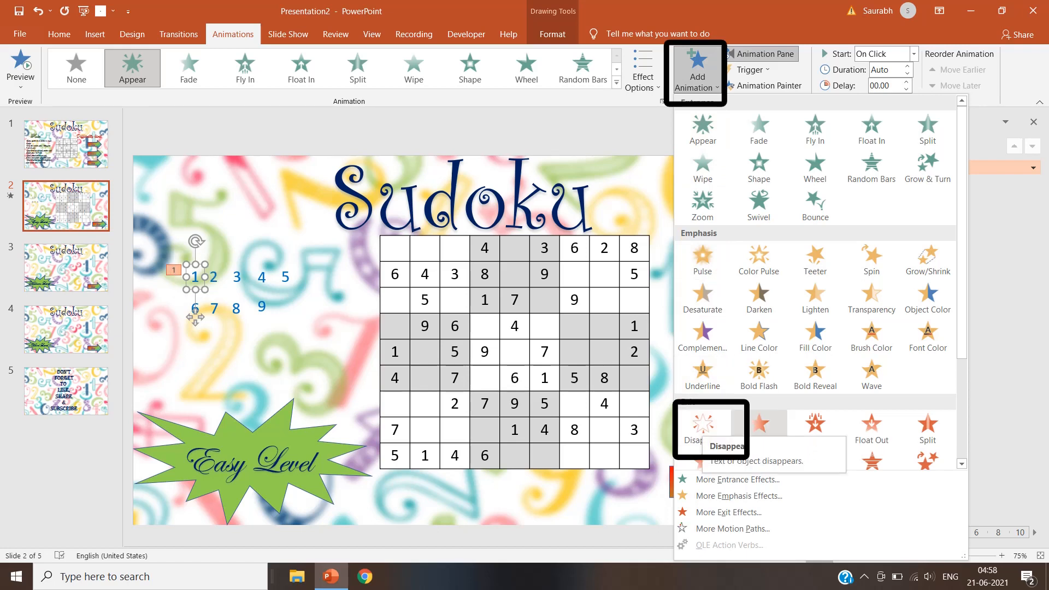
{"action": "left_click", "coordinate": [703, 425]}
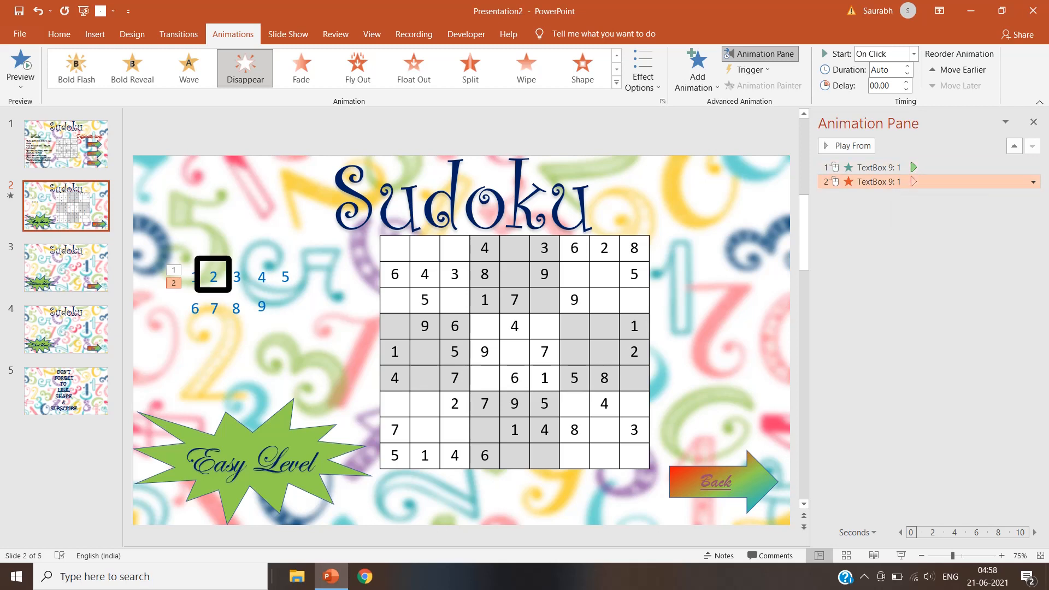
Step: Add an Appear entrance animation to the digit 2 text box and set it to start with the previous animation
{"action": "left_click", "coordinate": [213, 277]}
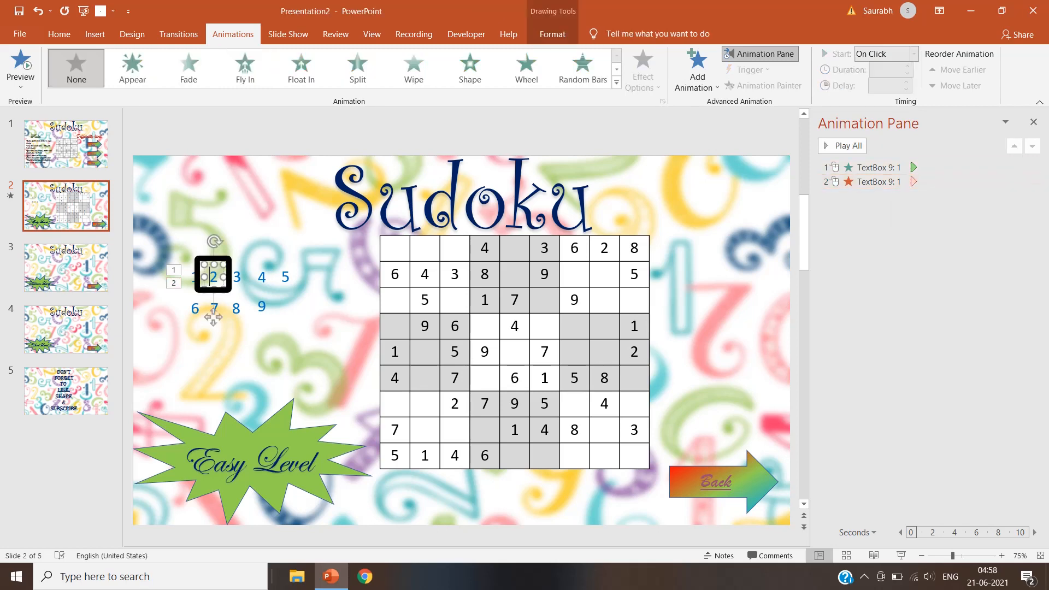
{"action": "left_click", "coordinate": [698, 71]}
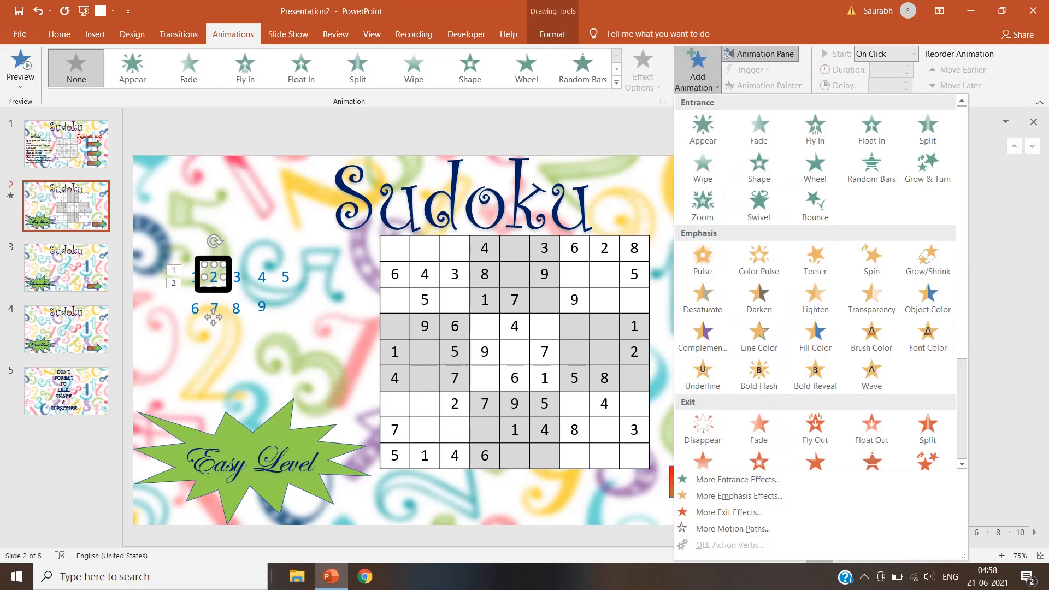
{"action": "left_click", "coordinate": [703, 132]}
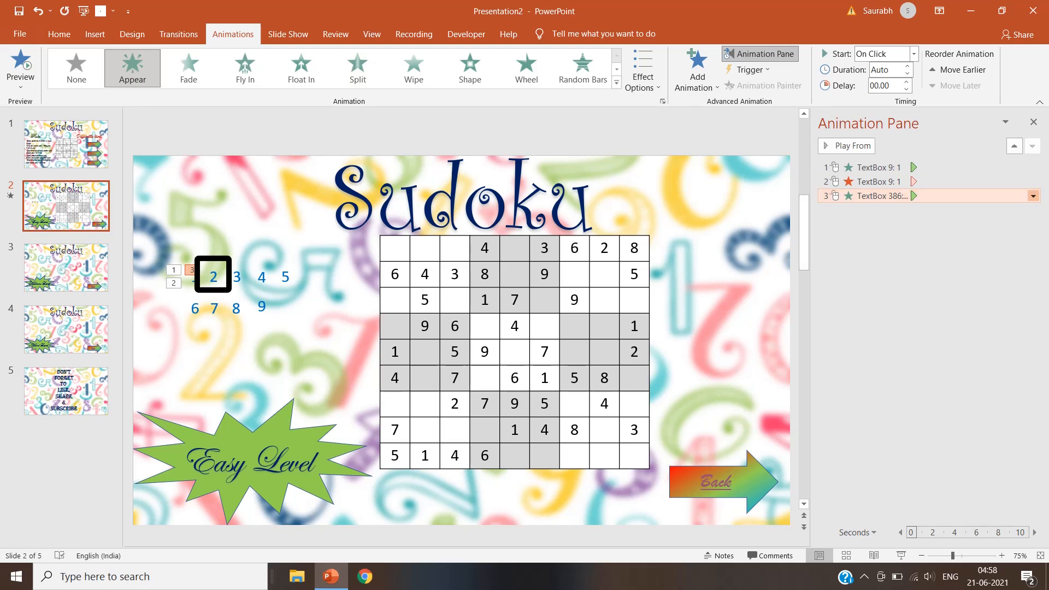
{"action": "left_click", "coordinate": [1033, 196]}
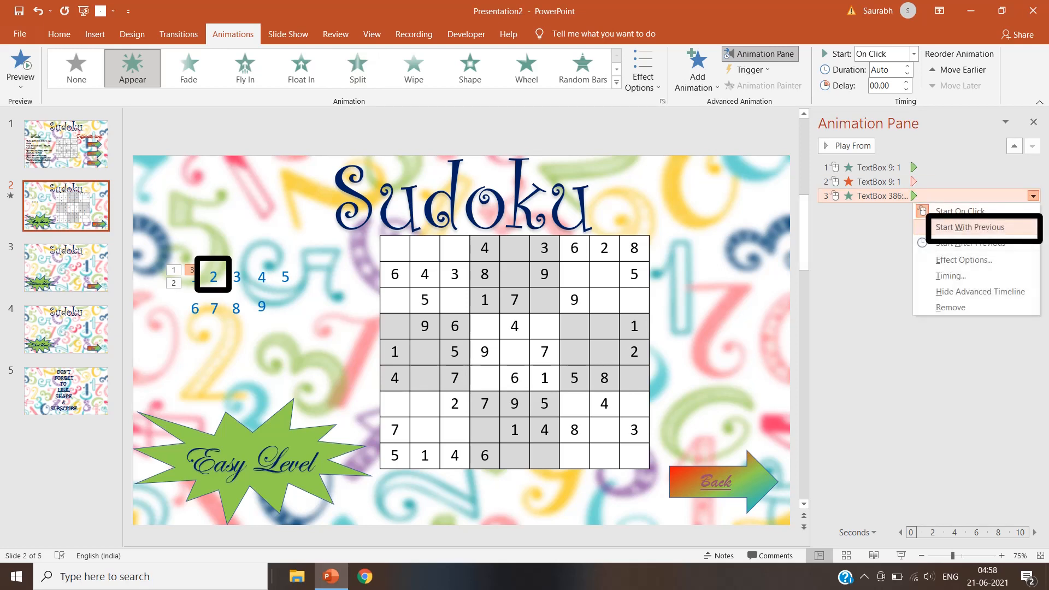
{"action": "left_click", "coordinate": [971, 227]}
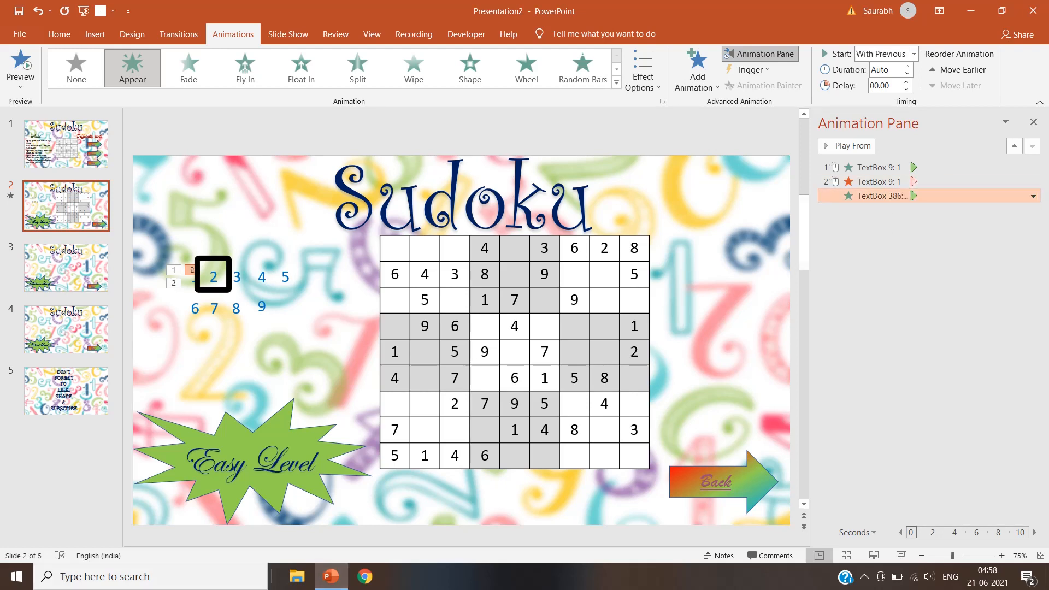
Step: Add a Disappear exit animation to the digit 2 text box
{"action": "left_click", "coordinate": [216, 276]}
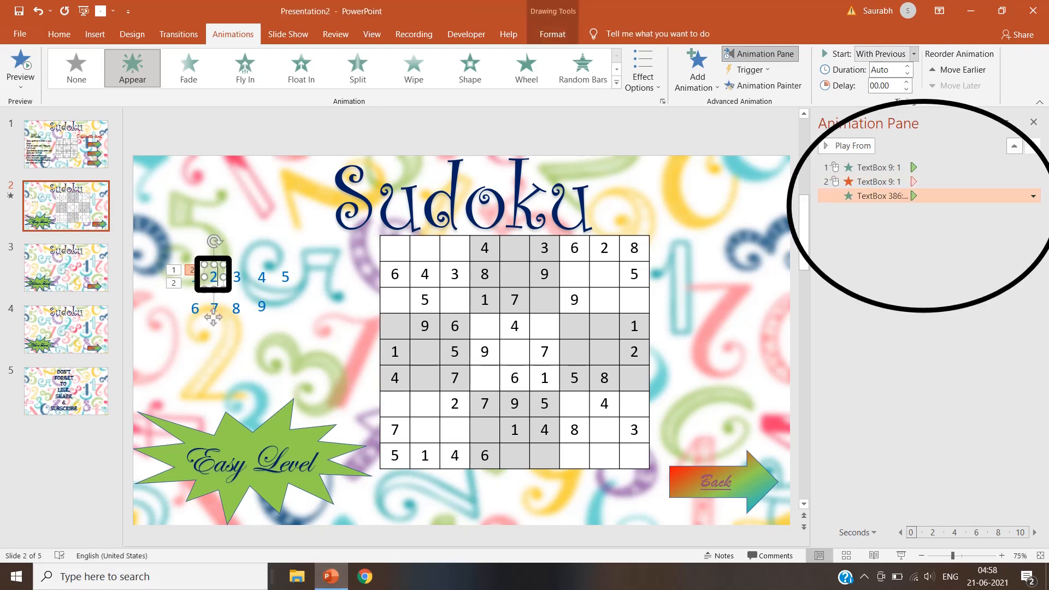
{"action": "left_click", "coordinate": [698, 71]}
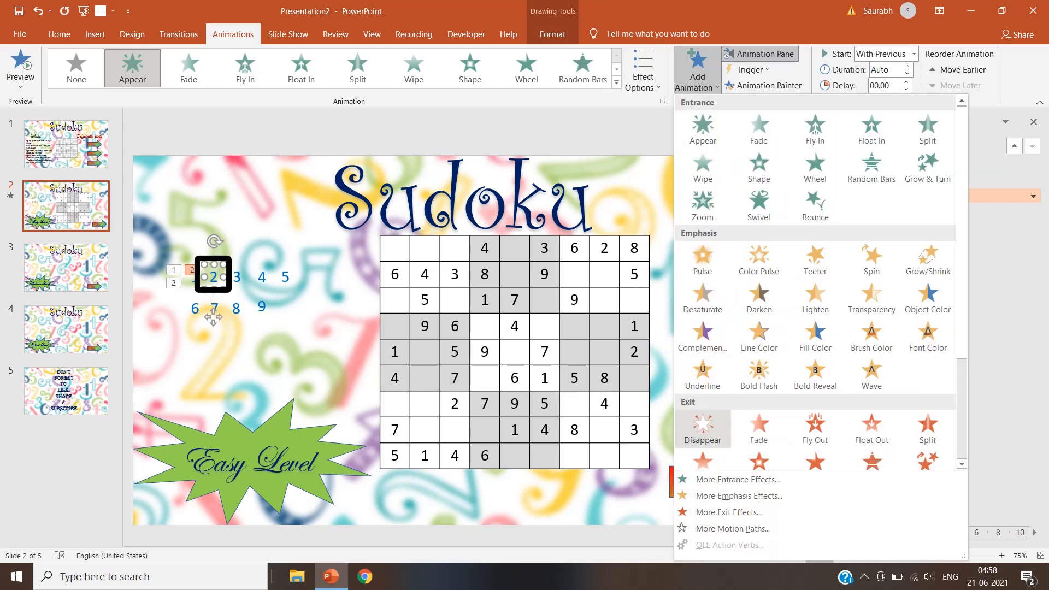
{"action": "left_click", "coordinate": [703, 429]}
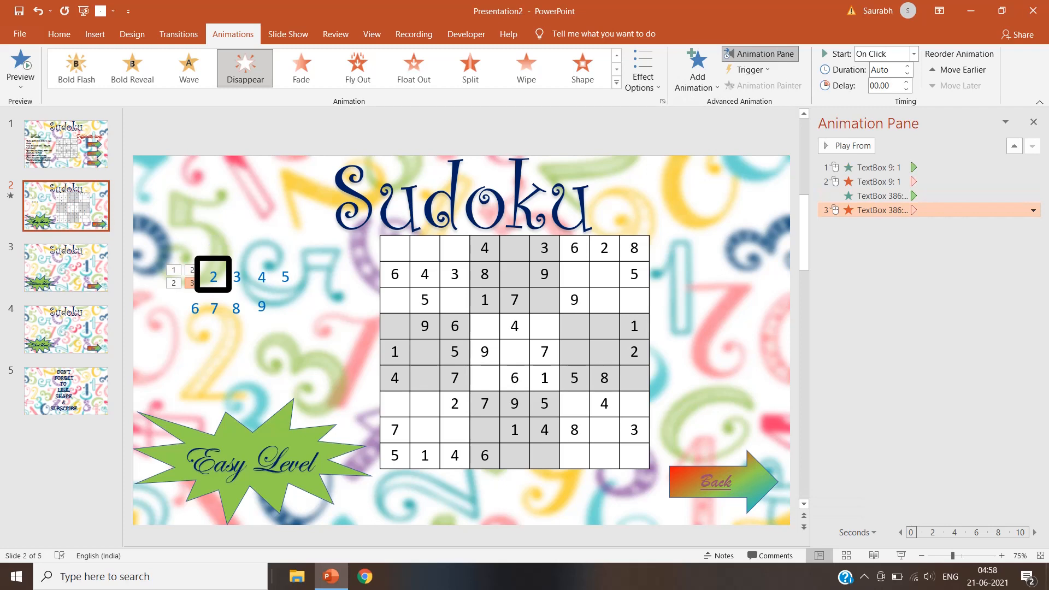
Step: Add an Appear entrance animation to the digit 3 text box and set it to start with the previous animation
{"action": "left_click_drag", "start_coordinate": [213, 291], "coordinate": [240, 295]}
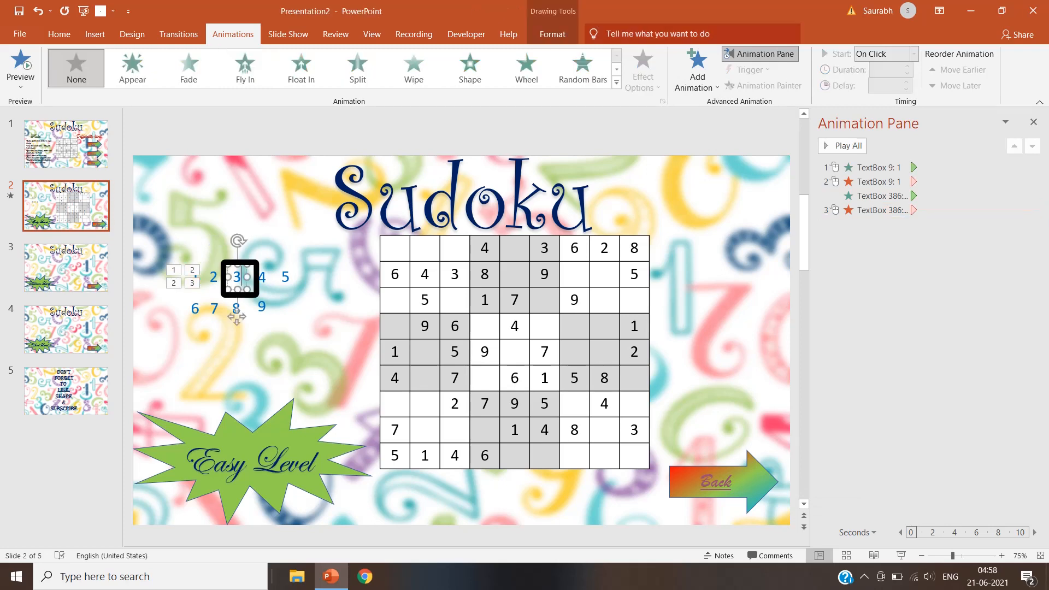
{"action": "left_click", "coordinate": [698, 71]}
{"action": "left_click", "coordinate": [698, 121]}
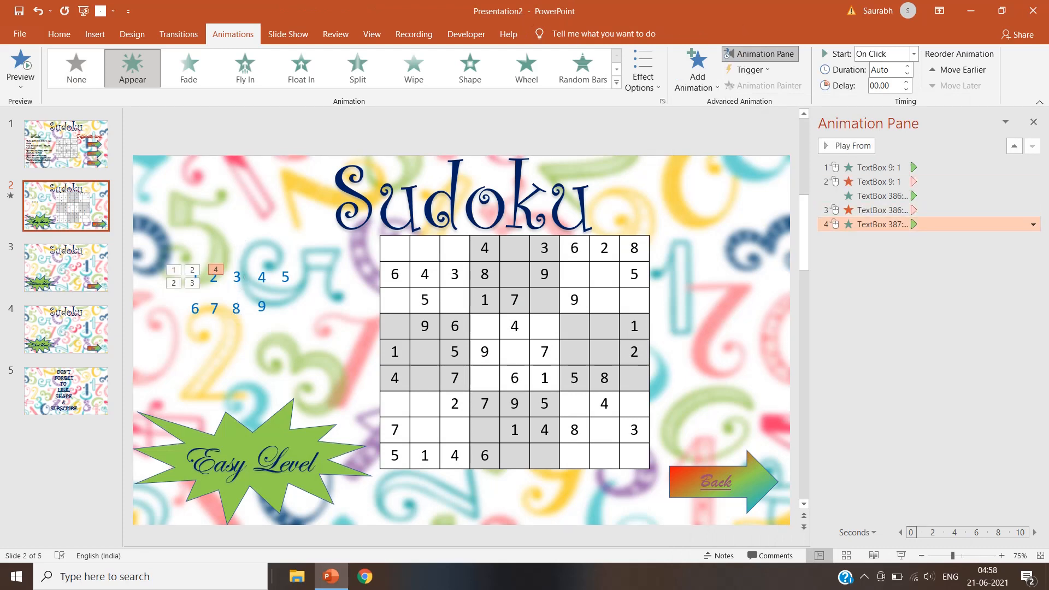
{"action": "left_click", "coordinate": [1034, 225]}
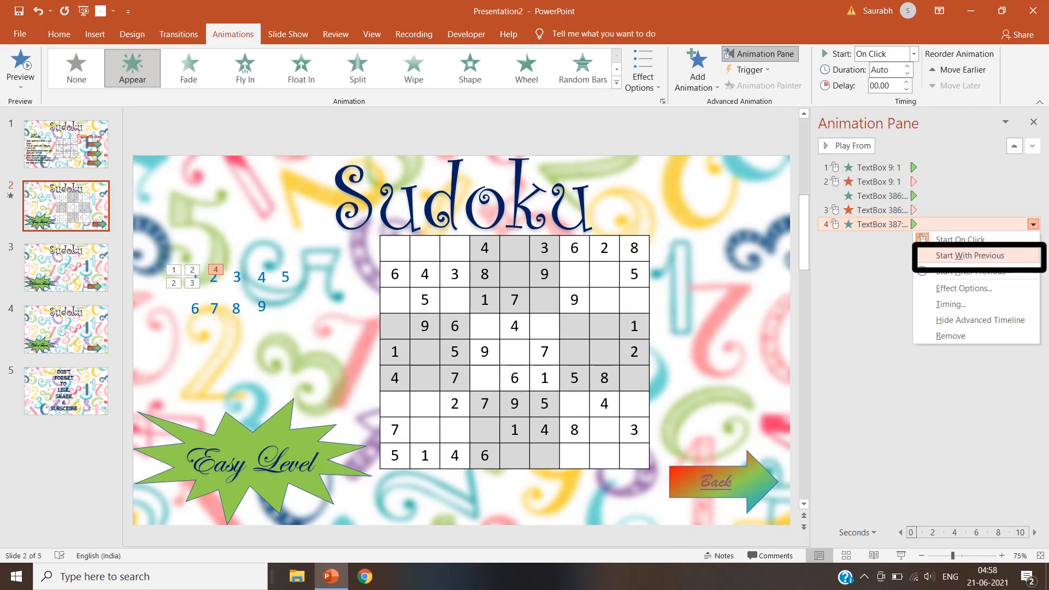
{"action": "left_click", "coordinate": [970, 255]}
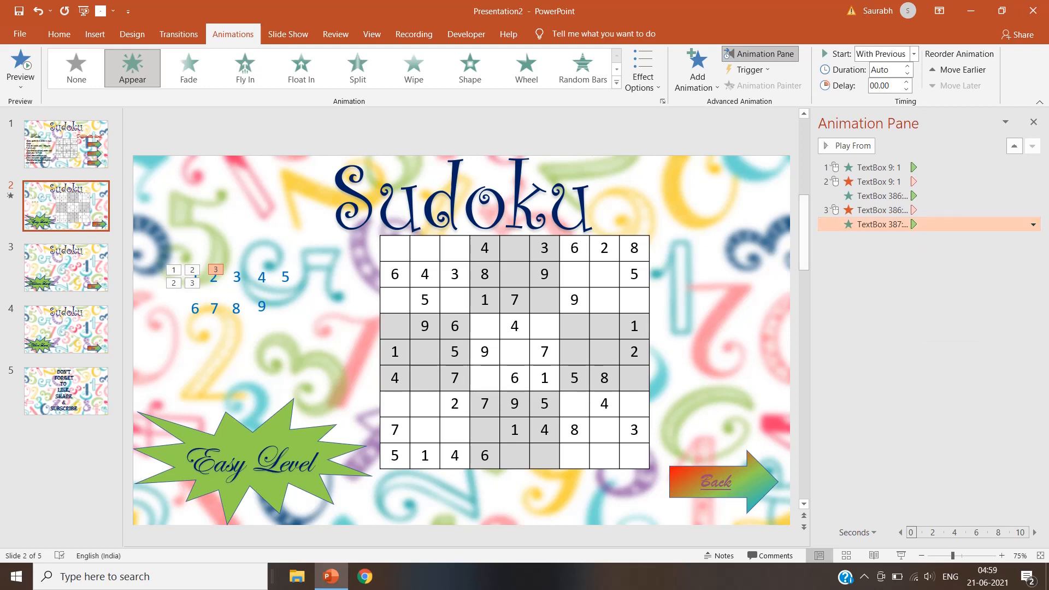
Step: Add a Disappear exit animation to the digit 3 text box
{"action": "left_click", "coordinate": [238, 277]}
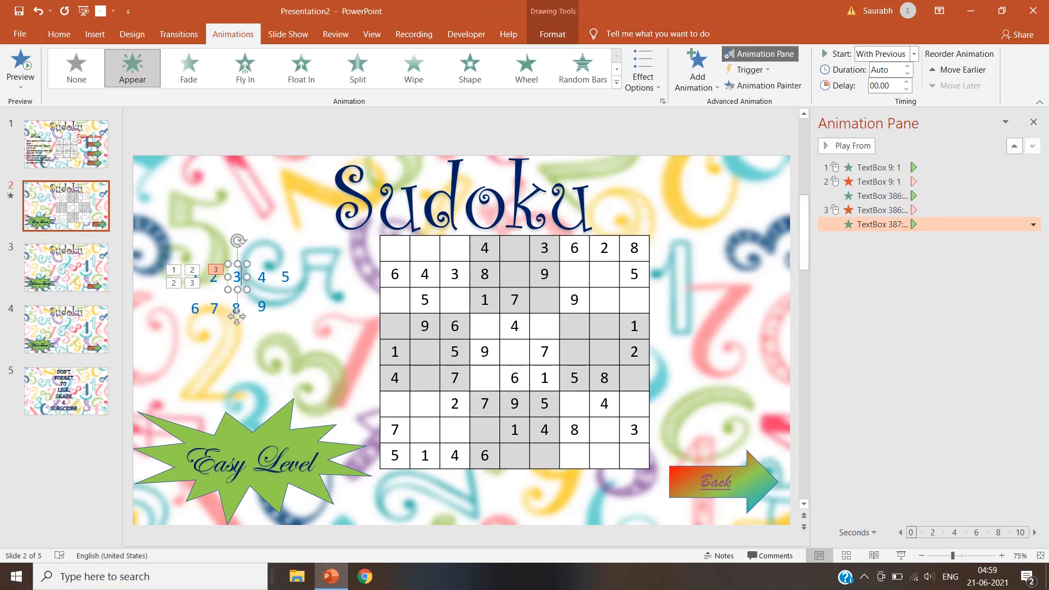
{"action": "left_click", "coordinate": [698, 71]}
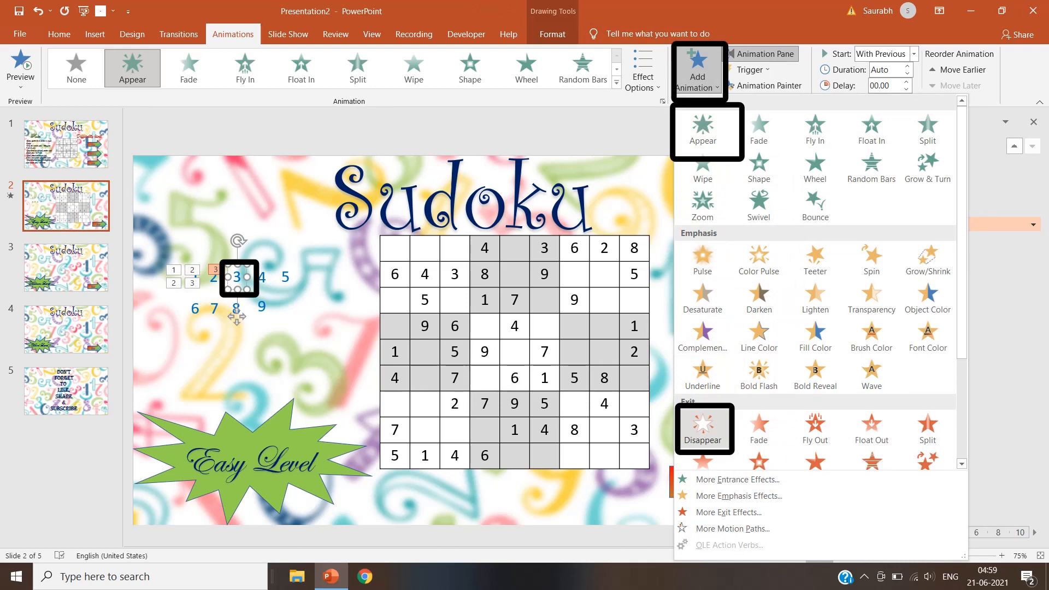
{"action": "left_click", "coordinate": [704, 429]}
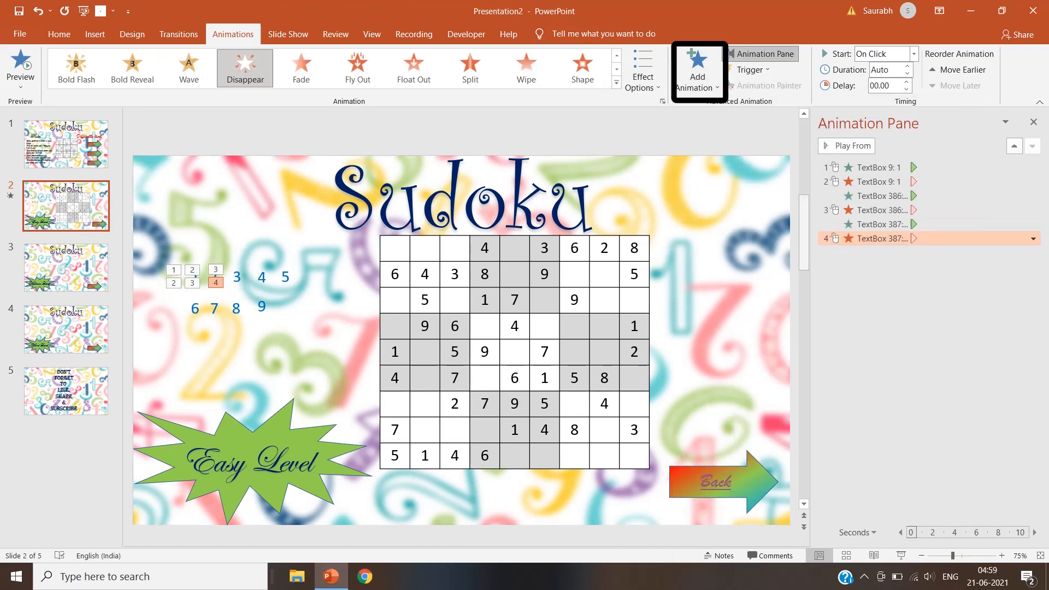
Step: Add an Appear entrance animation to the digit 4 text box and set it to start with the previous animation
{"action": "left_click", "coordinate": [262, 277]}
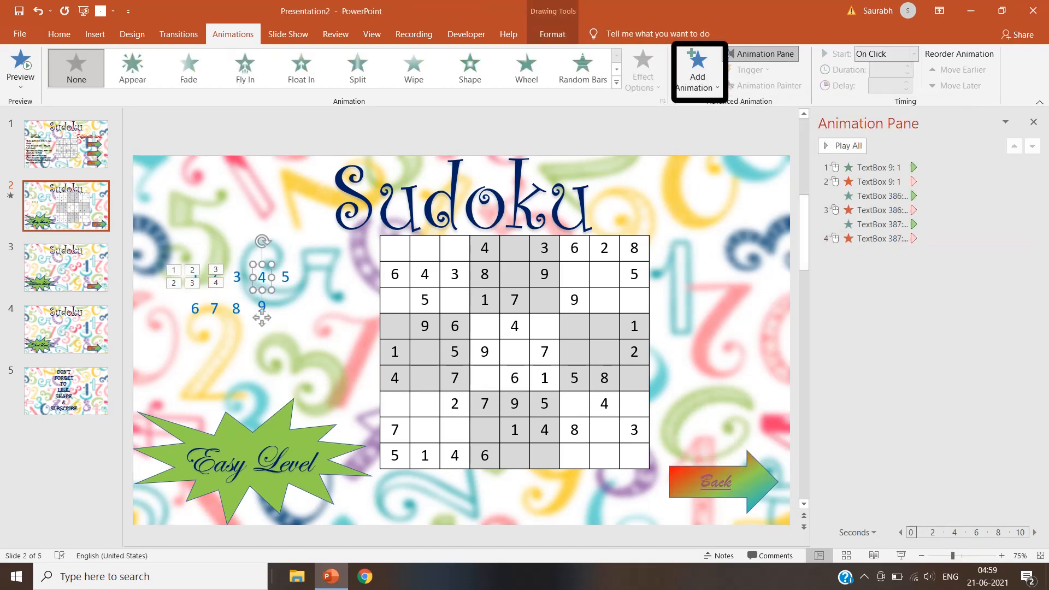
{"action": "left_click", "coordinate": [698, 71]}
{"action": "left_click", "coordinate": [704, 129]}
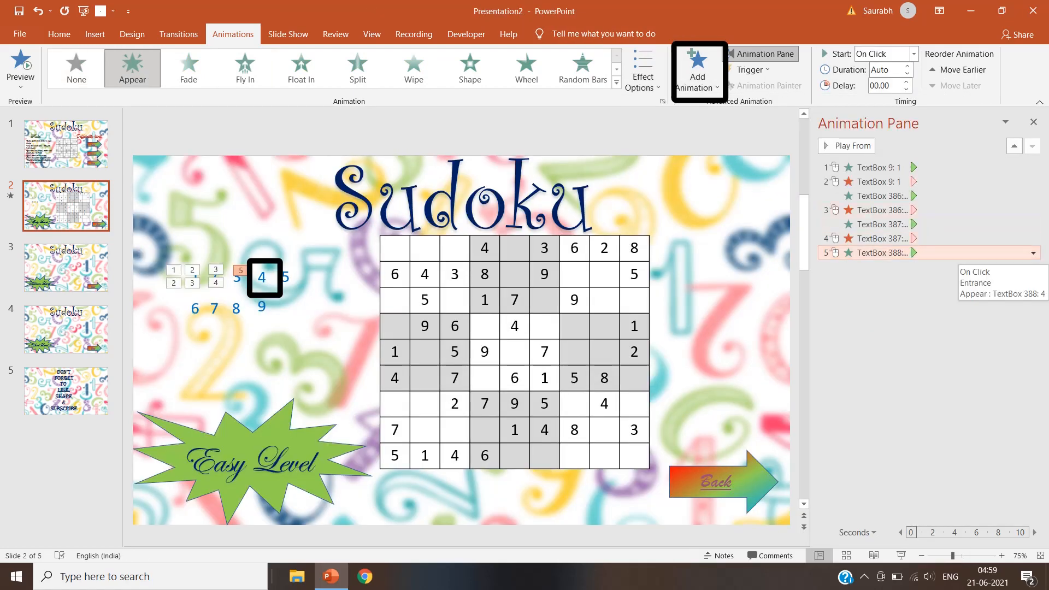
{"action": "left_click", "coordinate": [1034, 253]}
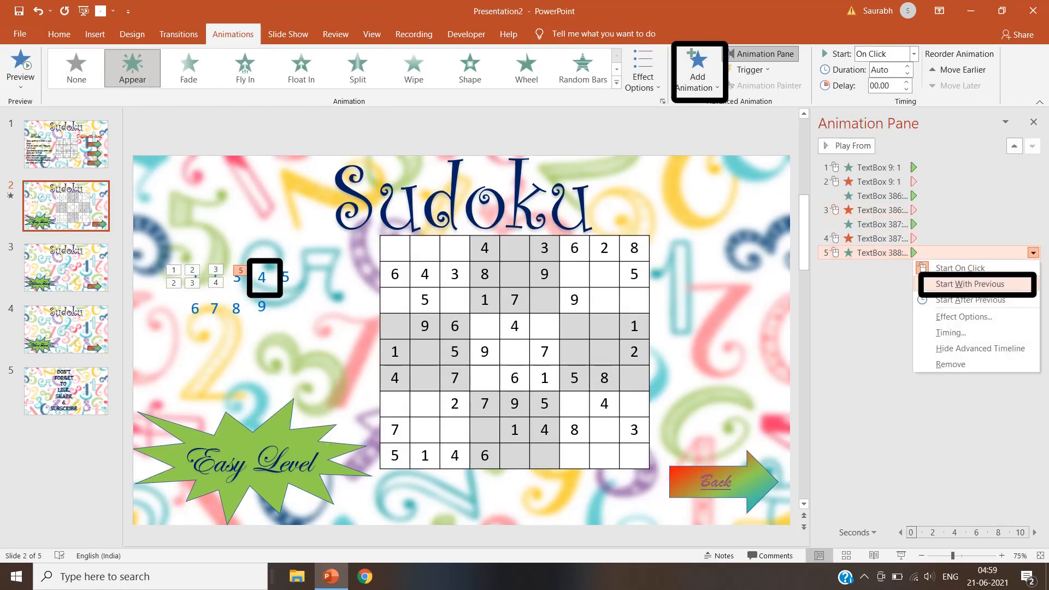
{"action": "left_click", "coordinate": [970, 284]}
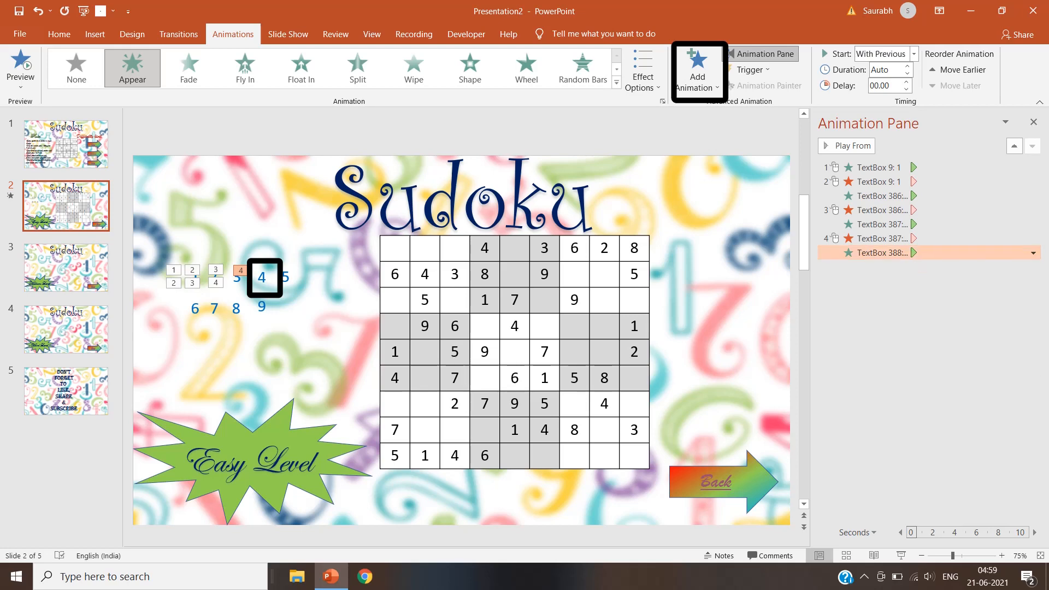
Step: Add a Disappear exit animation to the digit 4 text box
{"action": "left_click", "coordinate": [262, 278]}
{"action": "left_click", "coordinate": [698, 74]}
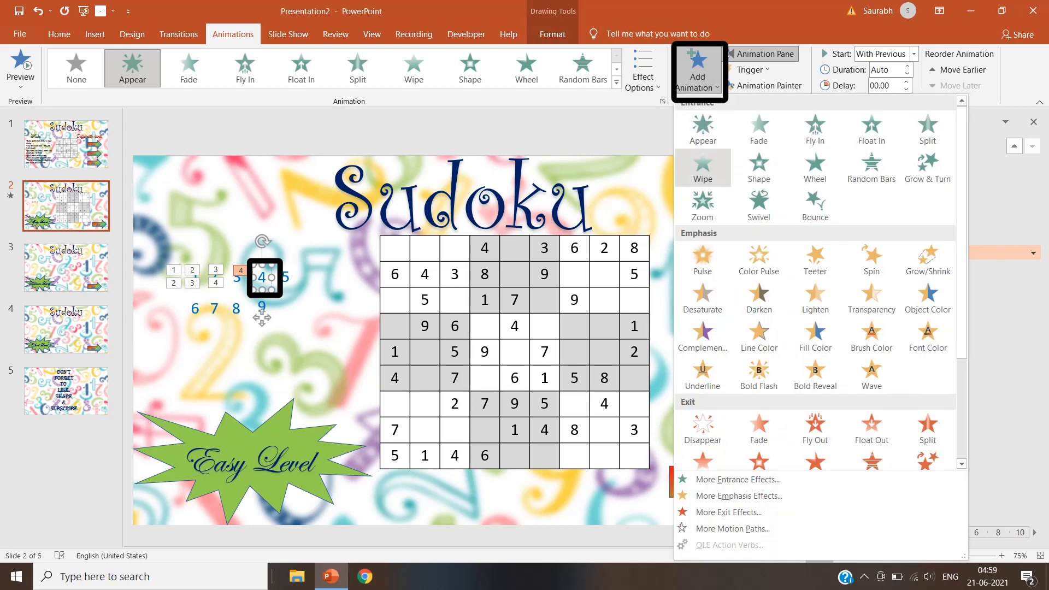
{"action": "left_click", "coordinate": [704, 427]}
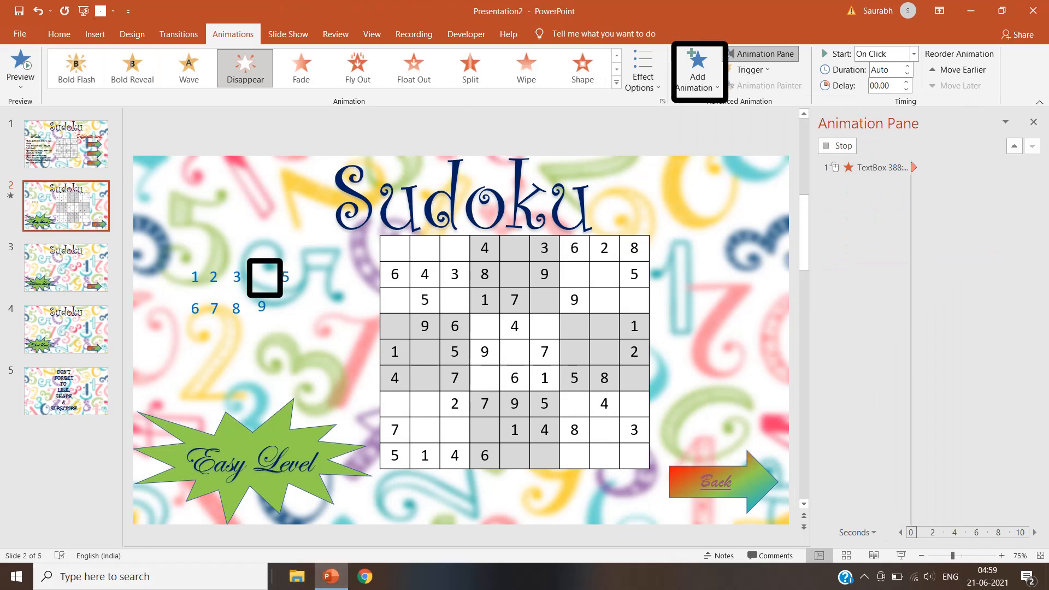
Step: Add an Appear entrance animation to the digit 5 text box and set it to start with the previous animation
{"action": "left_click", "coordinate": [285, 277]}
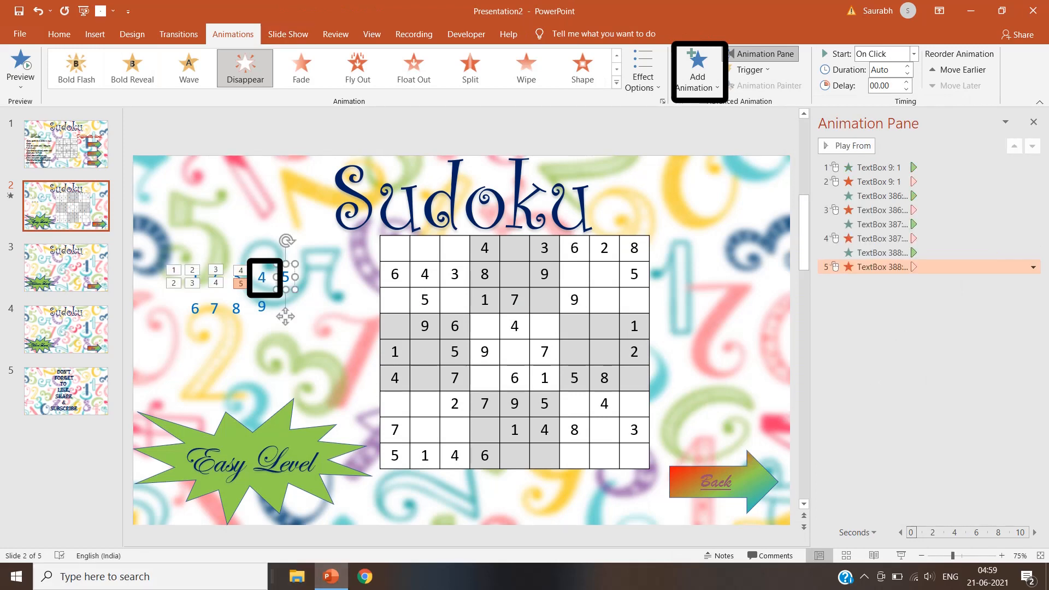
{"action": "left_click", "coordinate": [698, 71]}
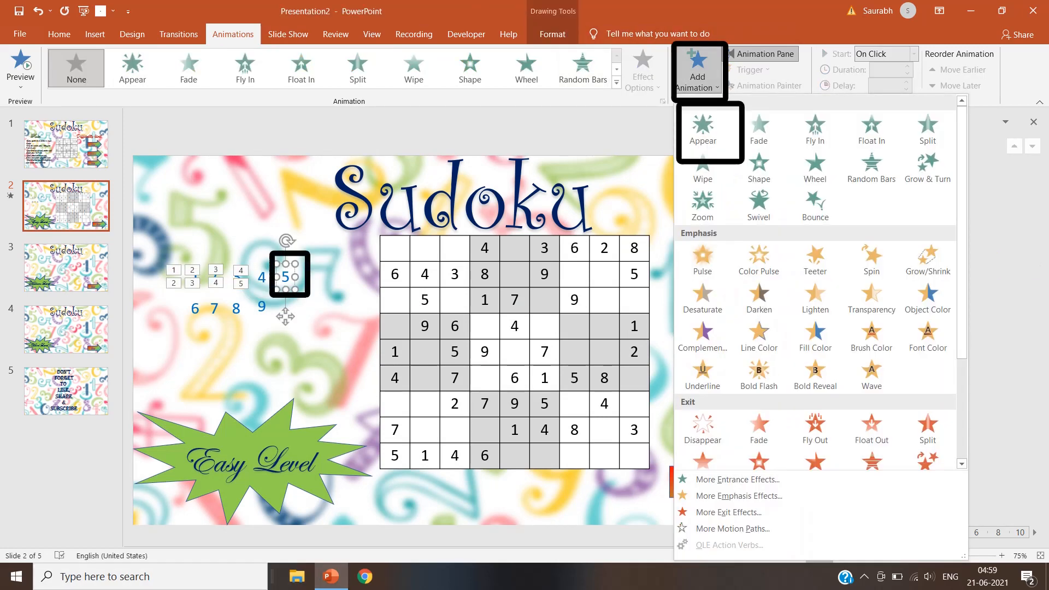
{"action": "left_click", "coordinate": [709, 133]}
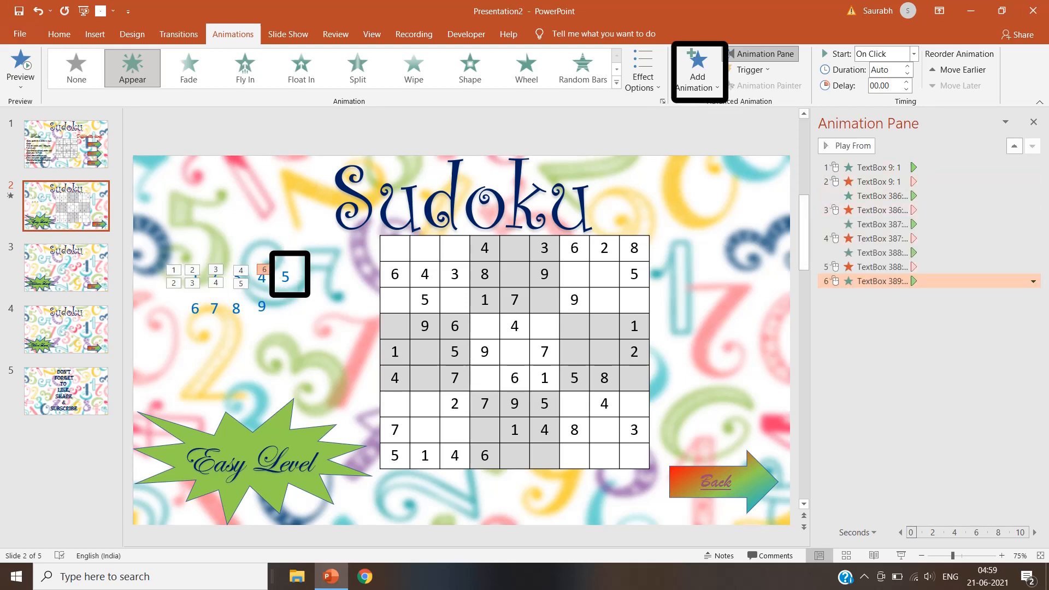
{"action": "left_click", "coordinate": [1034, 281]}
{"action": "left_click", "coordinate": [965, 312]}
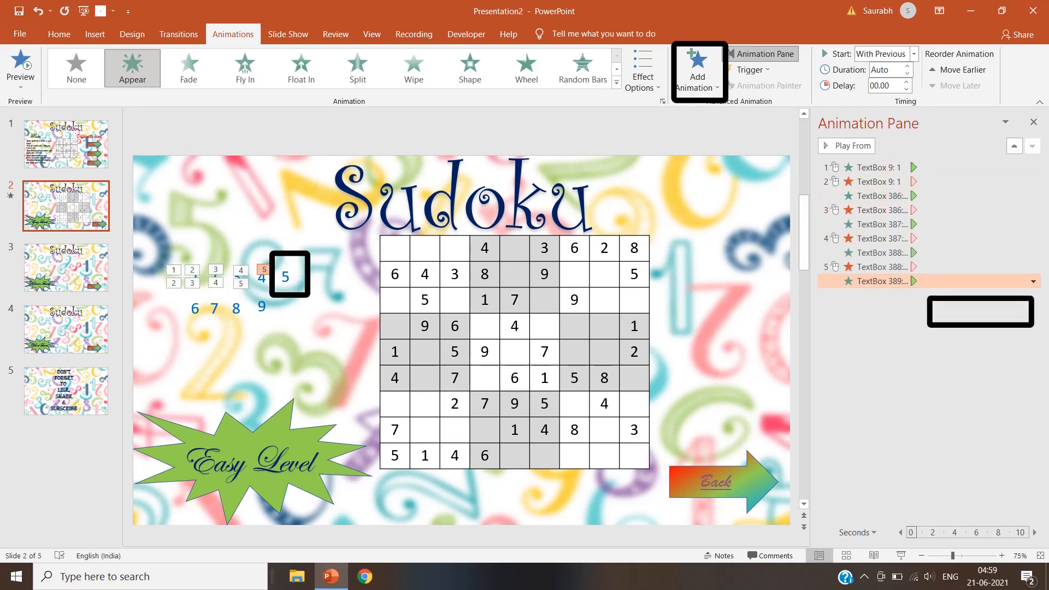
Step: Add a Disappear exit animation to the digit 5 text box
{"action": "left_click", "coordinate": [284, 278]}
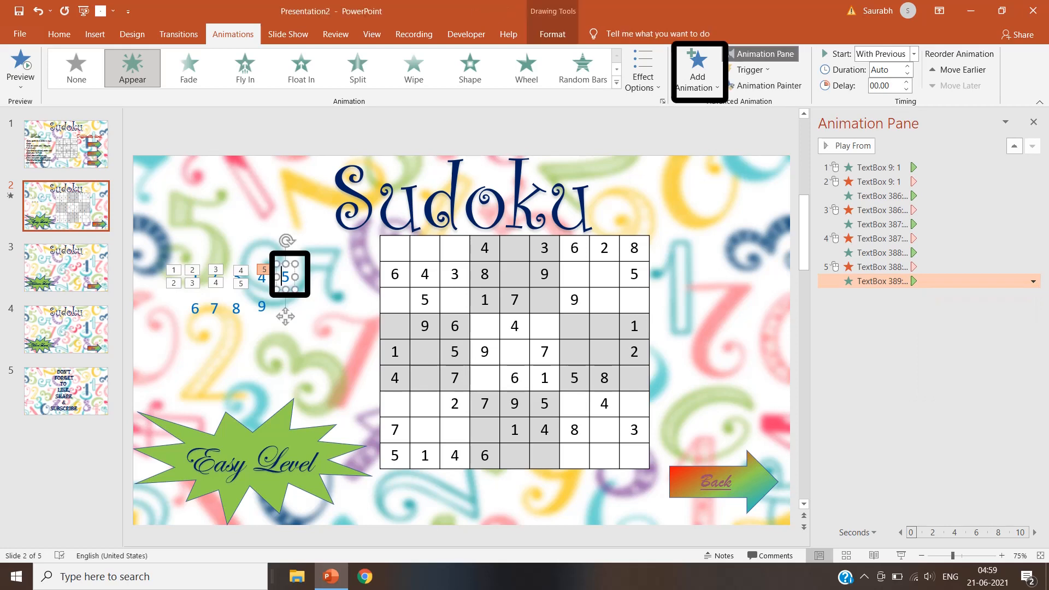
{"action": "left_click", "coordinate": [699, 73]}
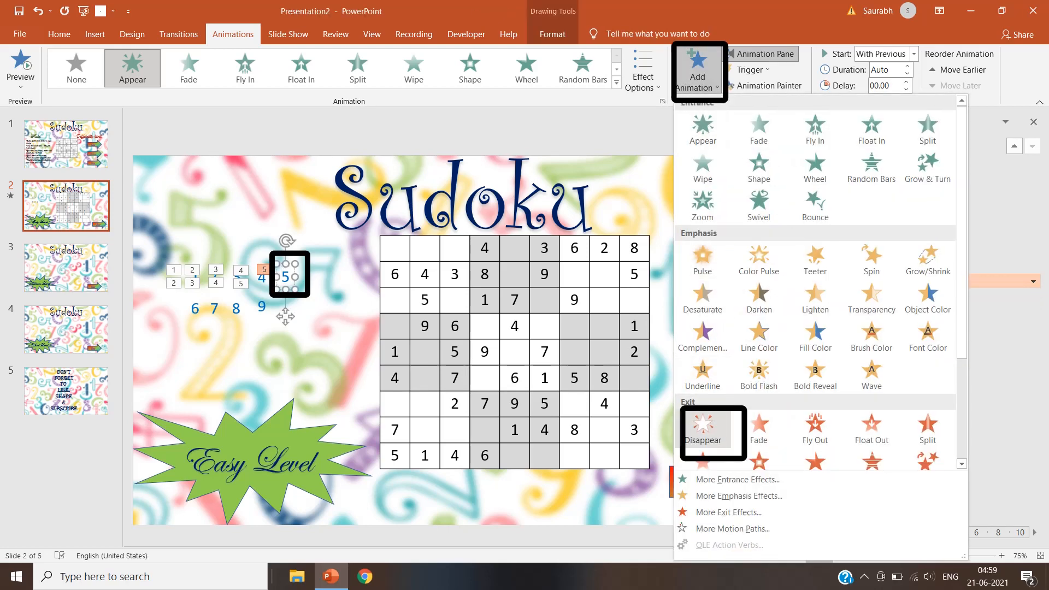
{"action": "left_click", "coordinate": [703, 427]}
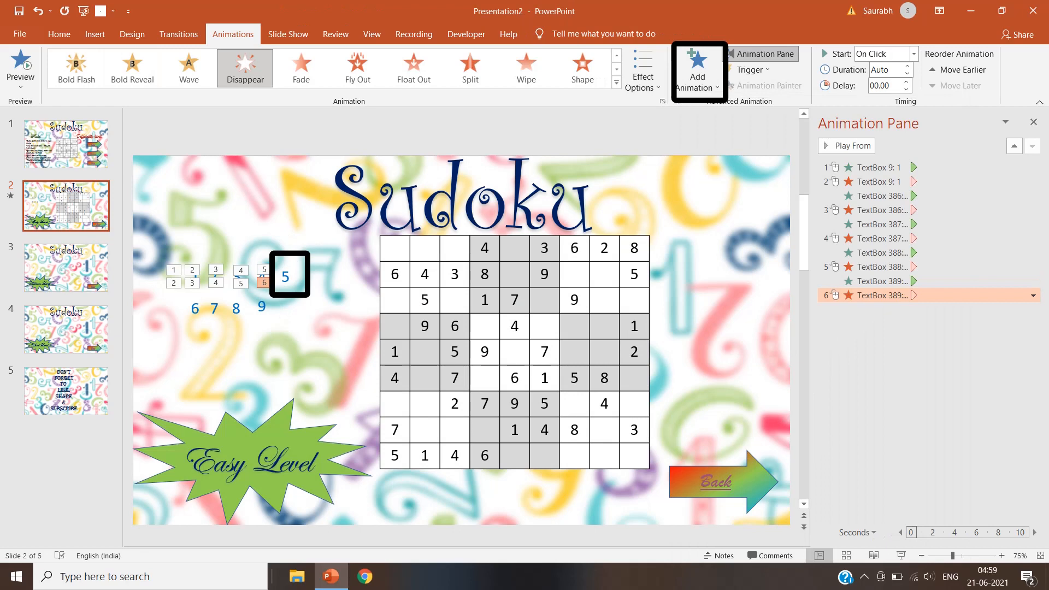
Step: Add an Appear entrance animation to the digit 6 text box and set it to start with the previous animation
{"action": "left_click", "coordinate": [194, 309]}
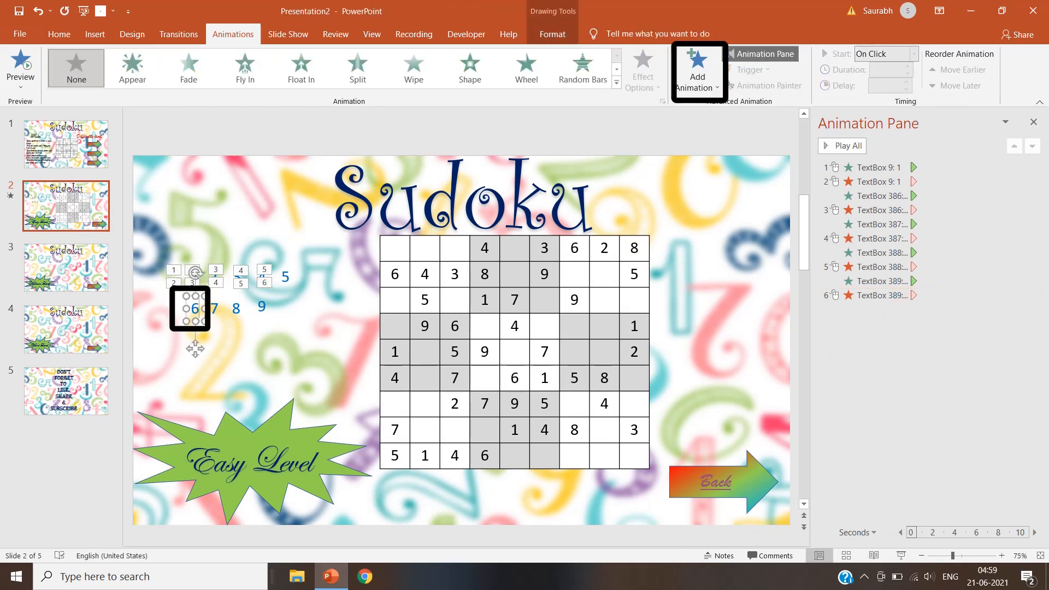
{"action": "left_click", "coordinate": [698, 71]}
{"action": "left_click", "coordinate": [698, 131]}
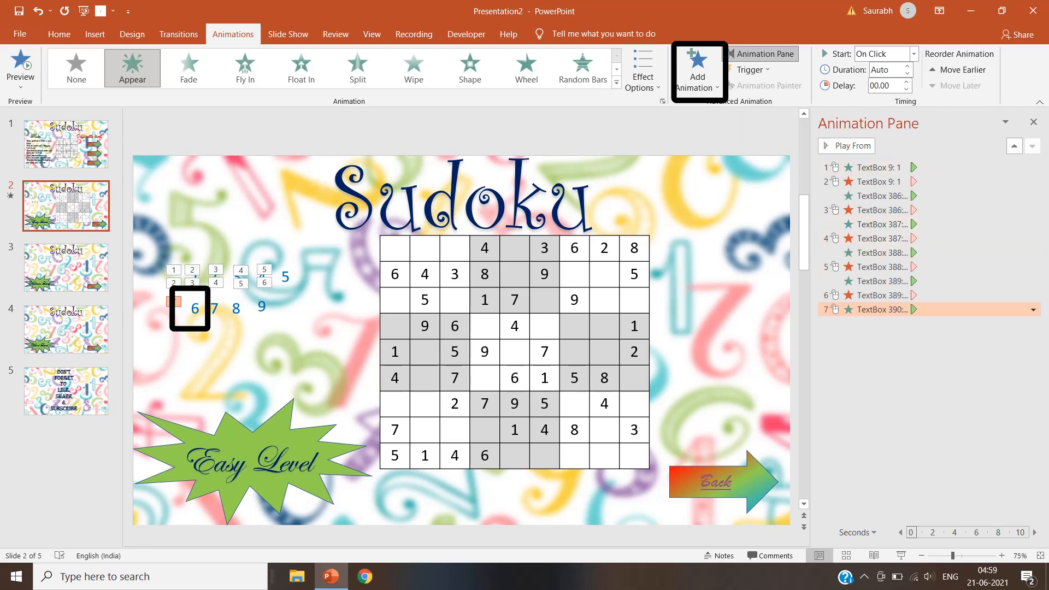
{"action": "left_click", "coordinate": [1033, 310]}
{"action": "left_click", "coordinate": [962, 342]}
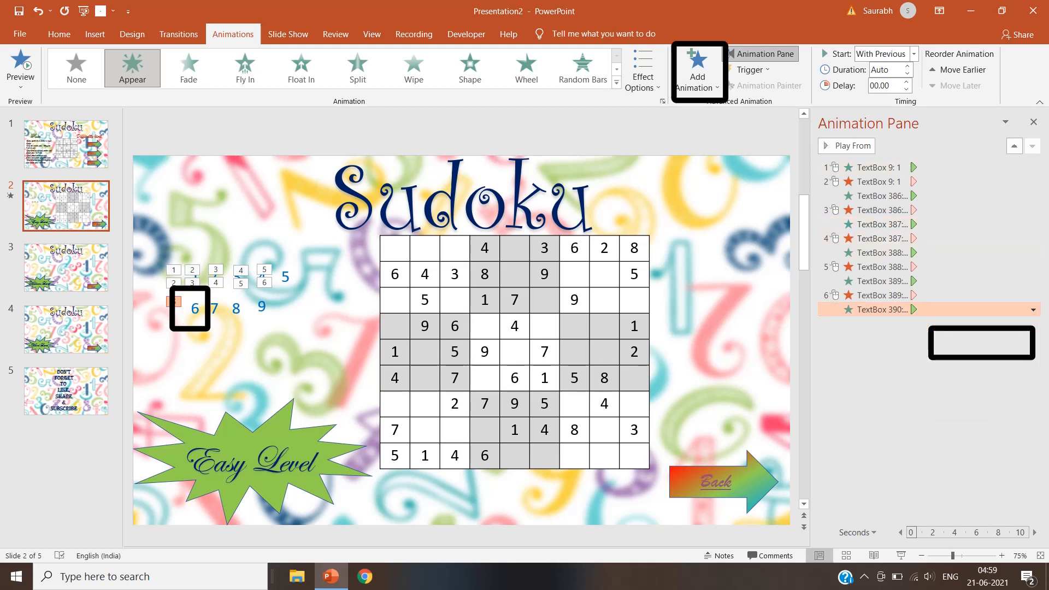
Step: Add a Disappear exit animation to the digit 6 text box
{"action": "left_click", "coordinate": [195, 309]}
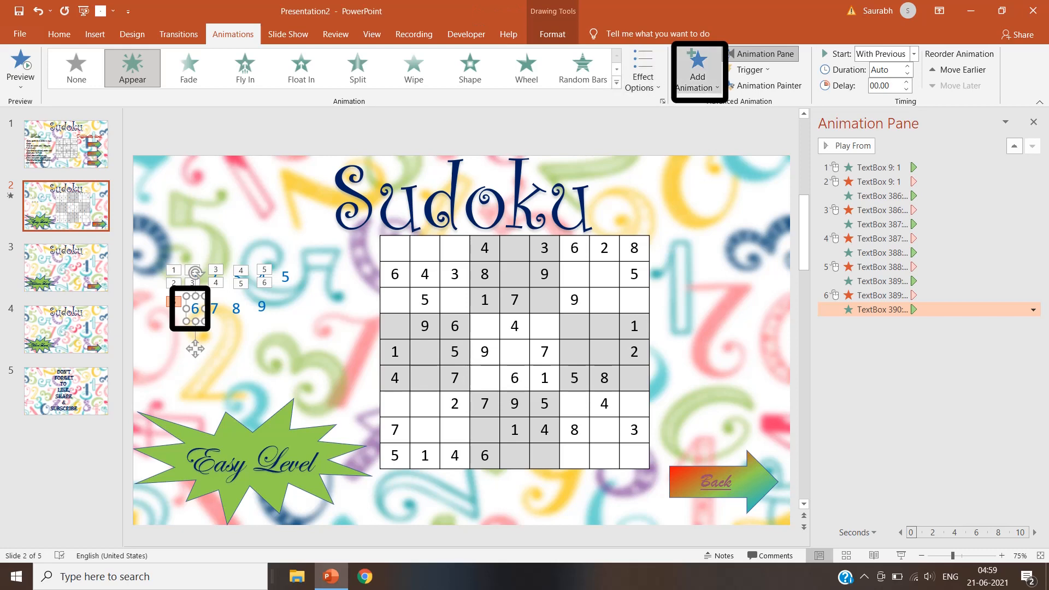
{"action": "left_click", "coordinate": [698, 71]}
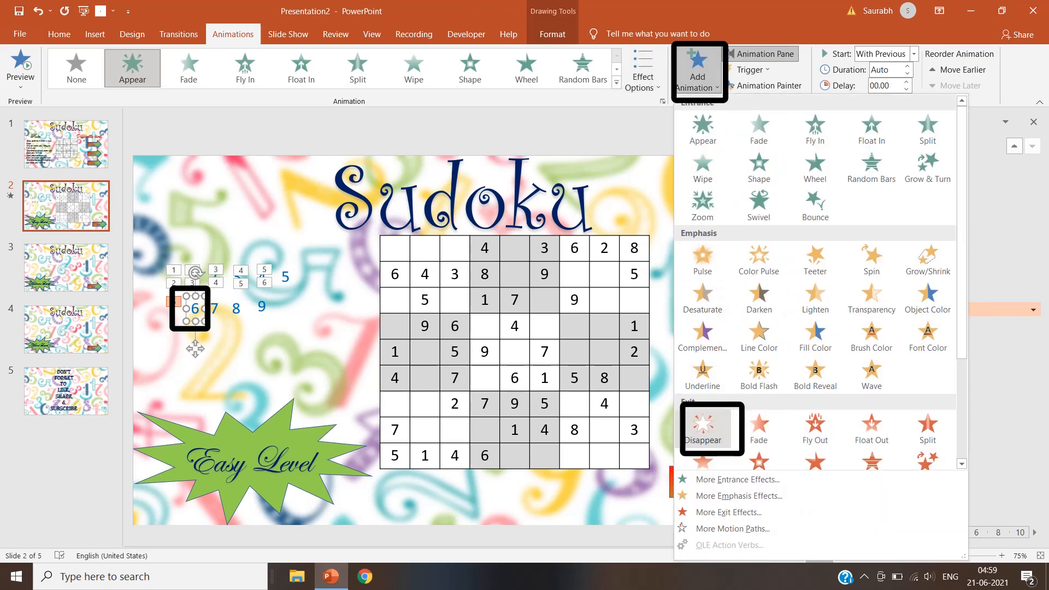
{"action": "left_click", "coordinate": [703, 429]}
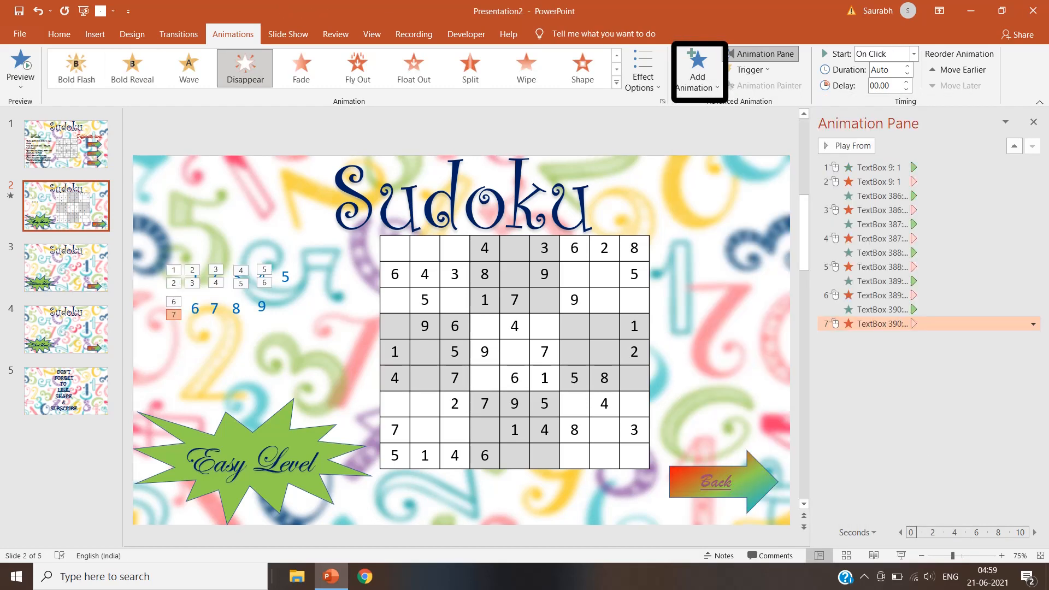
Step: Add an Appear entrance animation to the digit 7 text box and set it to start with the previous animation
{"action": "left_click", "coordinate": [215, 309]}
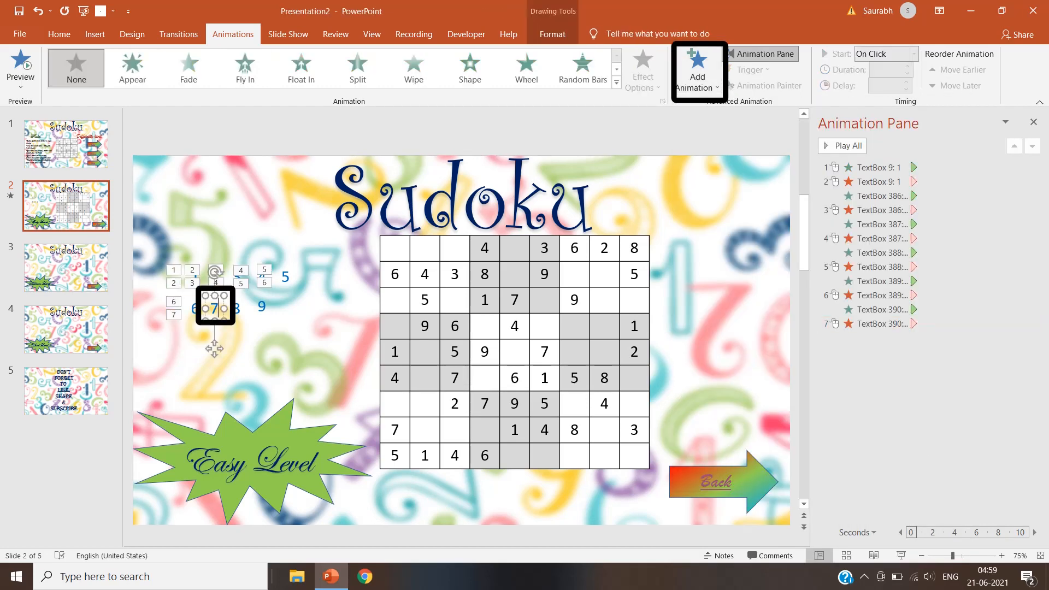
{"action": "left_click", "coordinate": [698, 71]}
{"action": "left_click", "coordinate": [703, 129]}
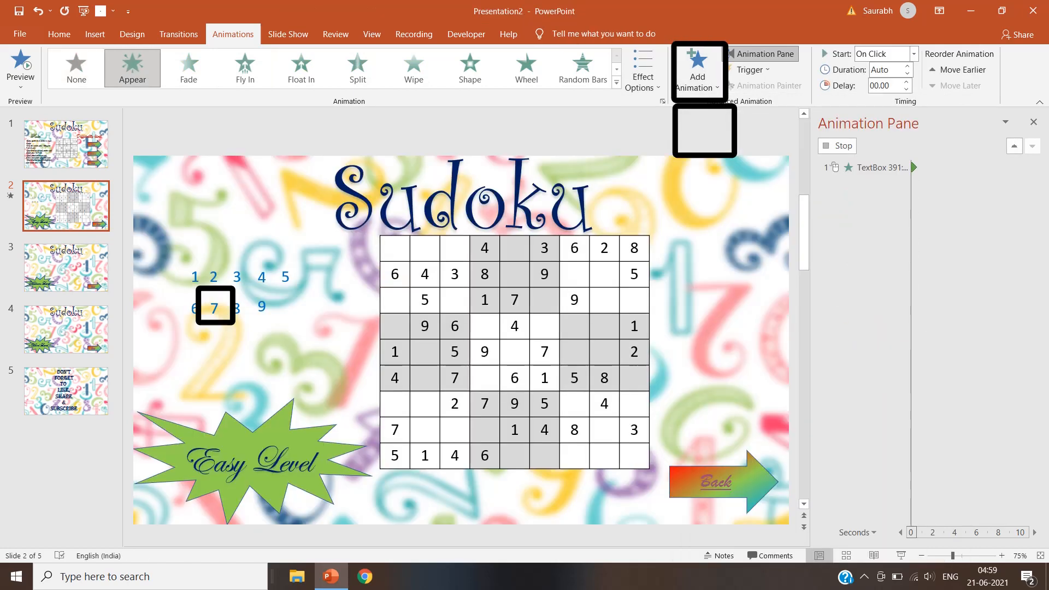
{"action": "left_click", "coordinate": [883, 338]}
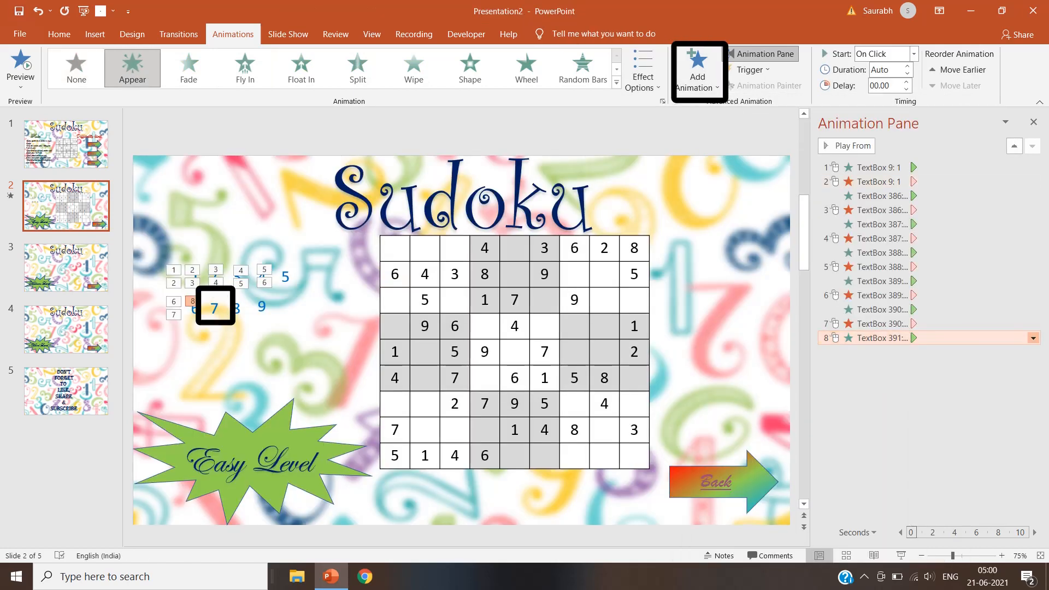
{"action": "left_click", "coordinate": [1033, 338]}
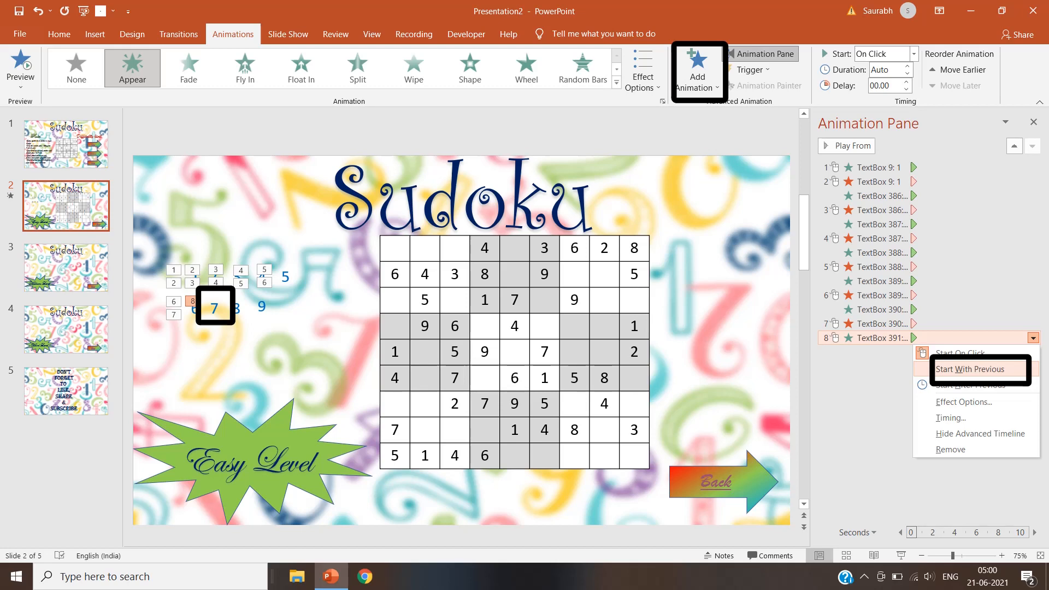
{"action": "left_click", "coordinate": [970, 370]}
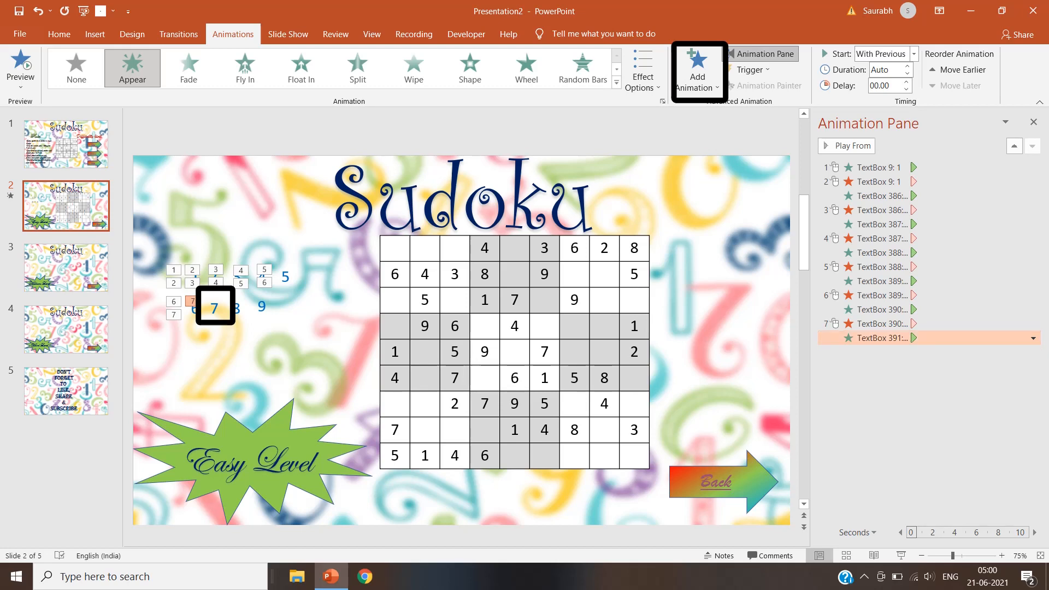
Step: Add a Disappear exit animation to the digit 7 text box
{"action": "left_click", "coordinate": [214, 309]}
{"action": "left_click", "coordinate": [698, 72]}
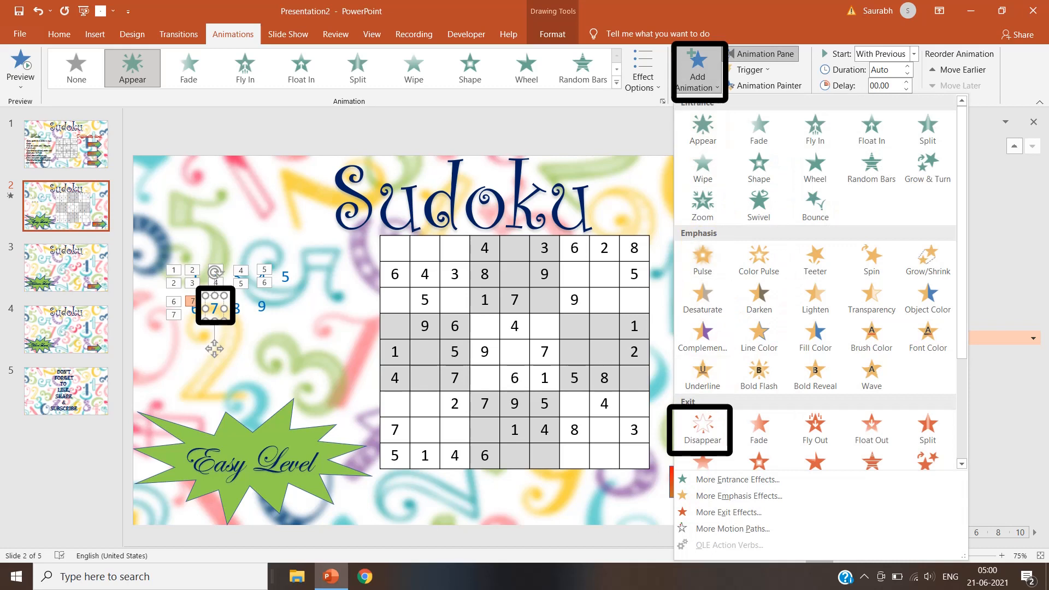
{"action": "left_click", "coordinate": [703, 429]}
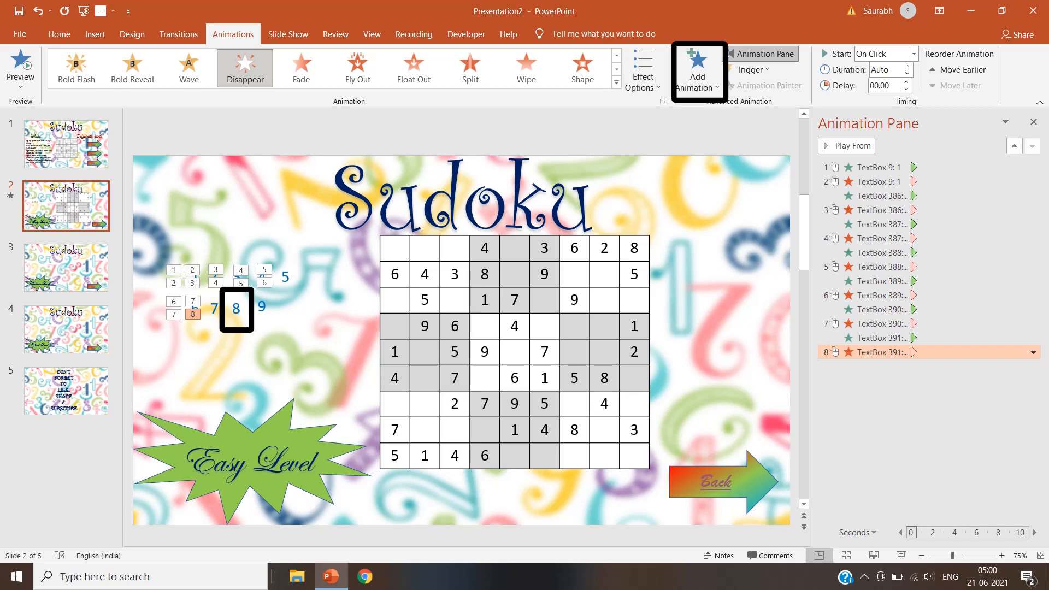
Step: Add an Appear entrance animation to the digit 8 text box and set it to start with the previous animation
{"action": "left_click", "coordinate": [236, 309]}
{"action": "left_click", "coordinate": [698, 71]}
{"action": "left_click", "coordinate": [705, 131]}
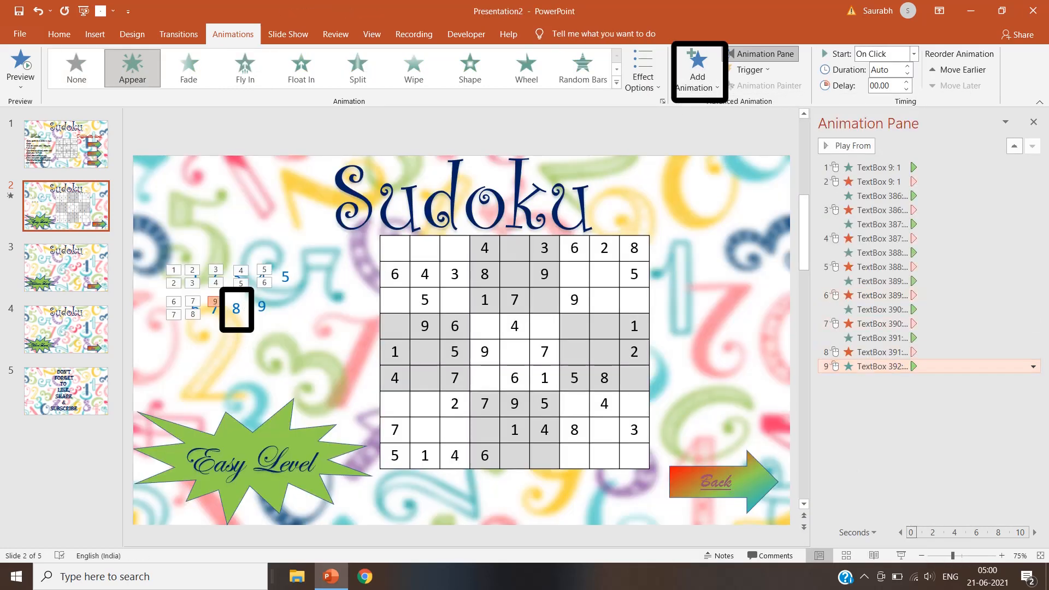
{"action": "left_click", "coordinate": [1033, 366]}
{"action": "left_click", "coordinate": [964, 401]}
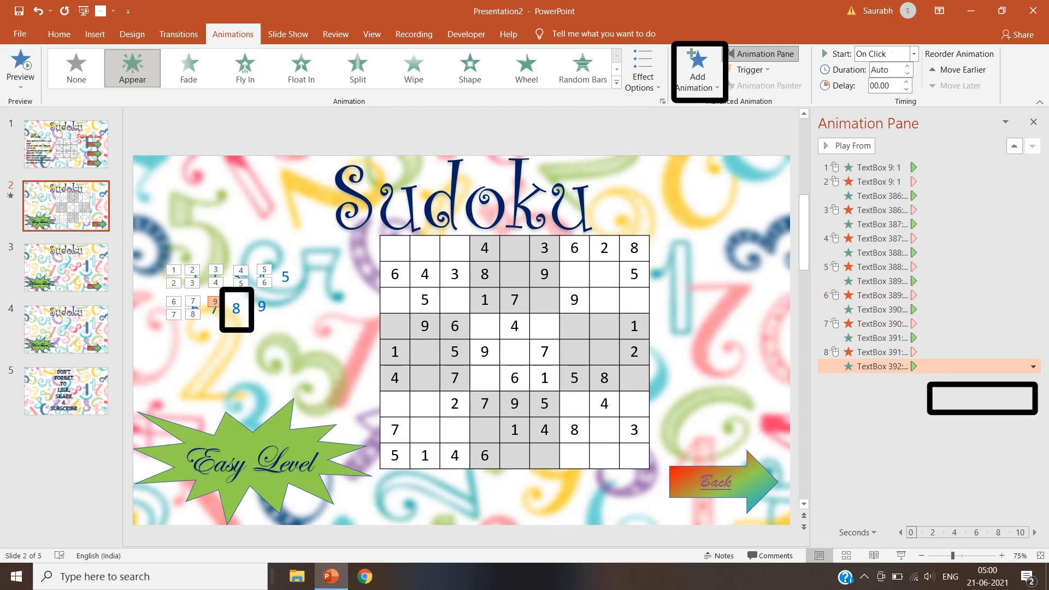
Step: Add a Disappear exit animation to the digit 8 text box
{"action": "left_click", "coordinate": [236, 309]}
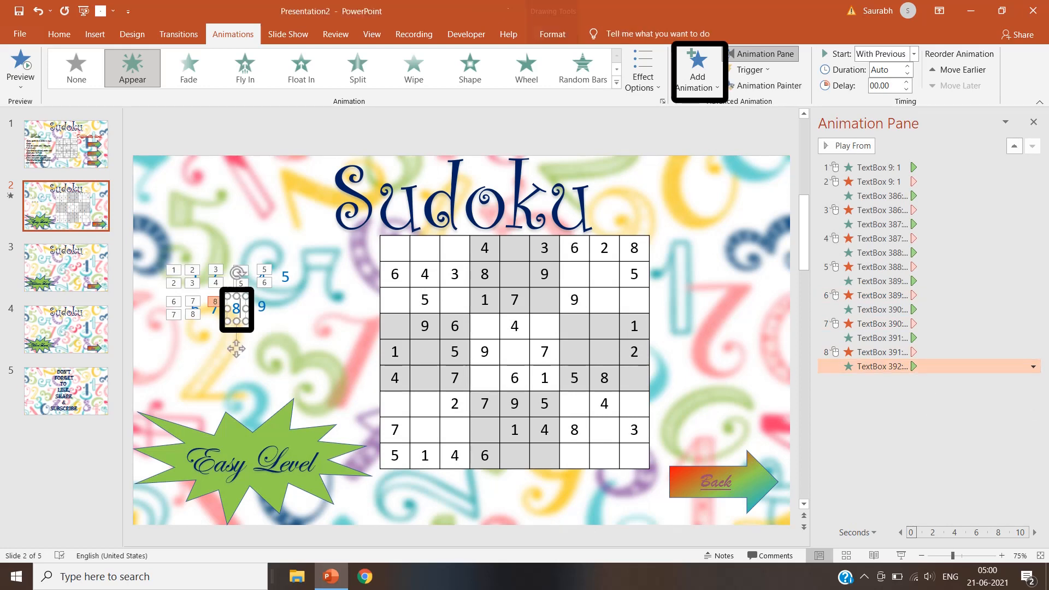
{"action": "left_click", "coordinate": [698, 71]}
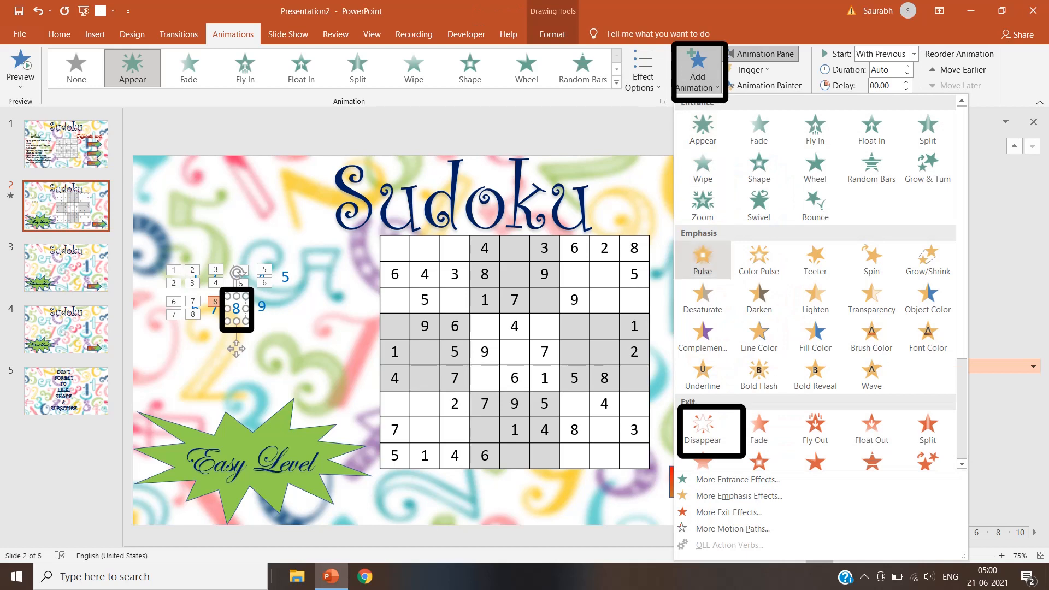
{"action": "left_click", "coordinate": [703, 429]}
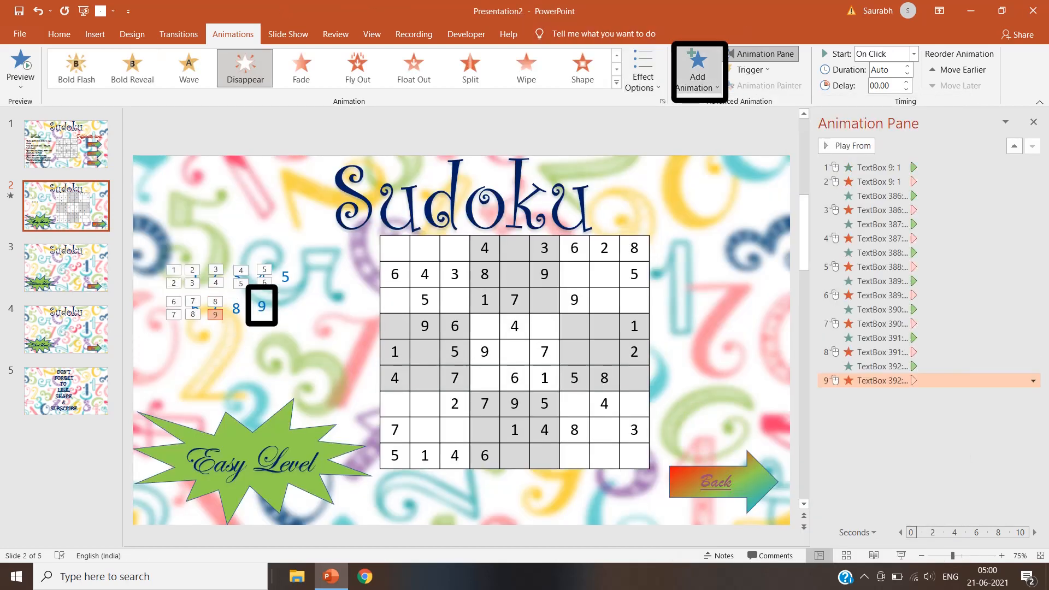
Step: Add an Appear entrance animation to the digit 9 text box and set it to start with the previous animation
{"action": "left_click", "coordinate": [261, 306]}
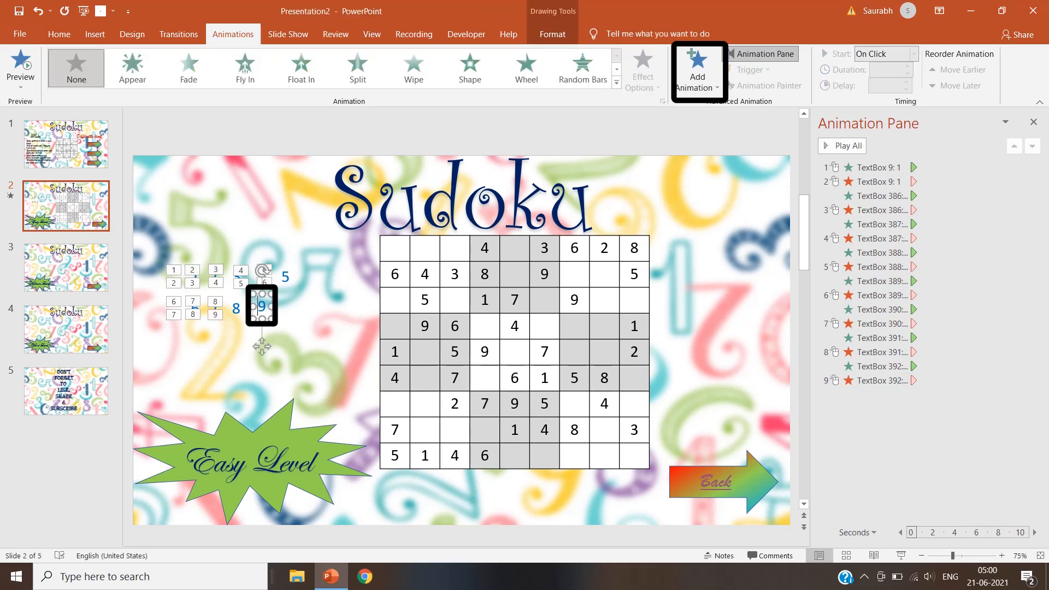
{"action": "left_click", "coordinate": [698, 71]}
{"action": "left_click", "coordinate": [703, 126]}
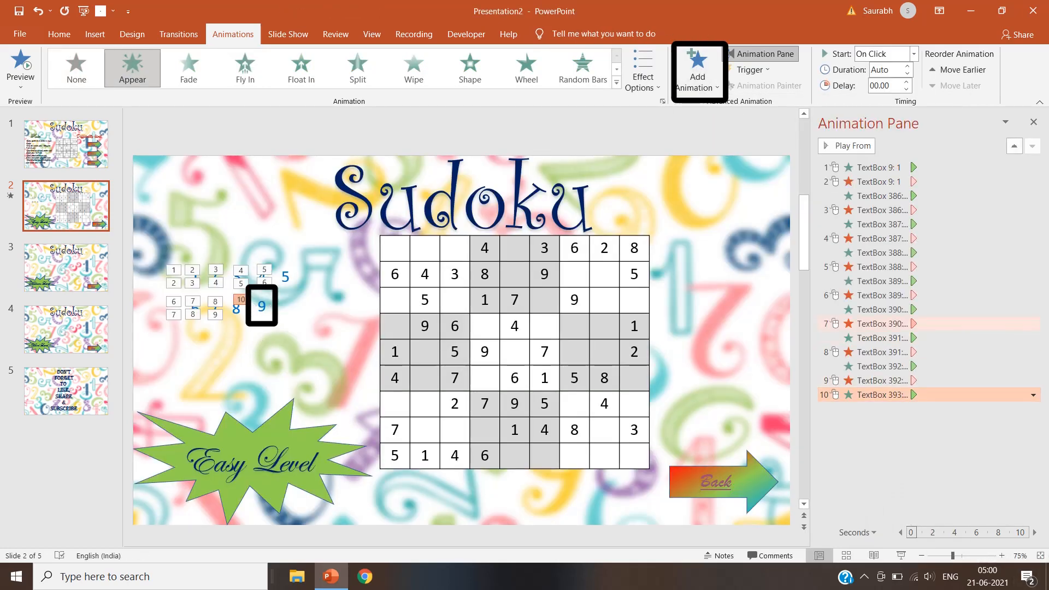
{"action": "left_click", "coordinate": [1034, 395]}
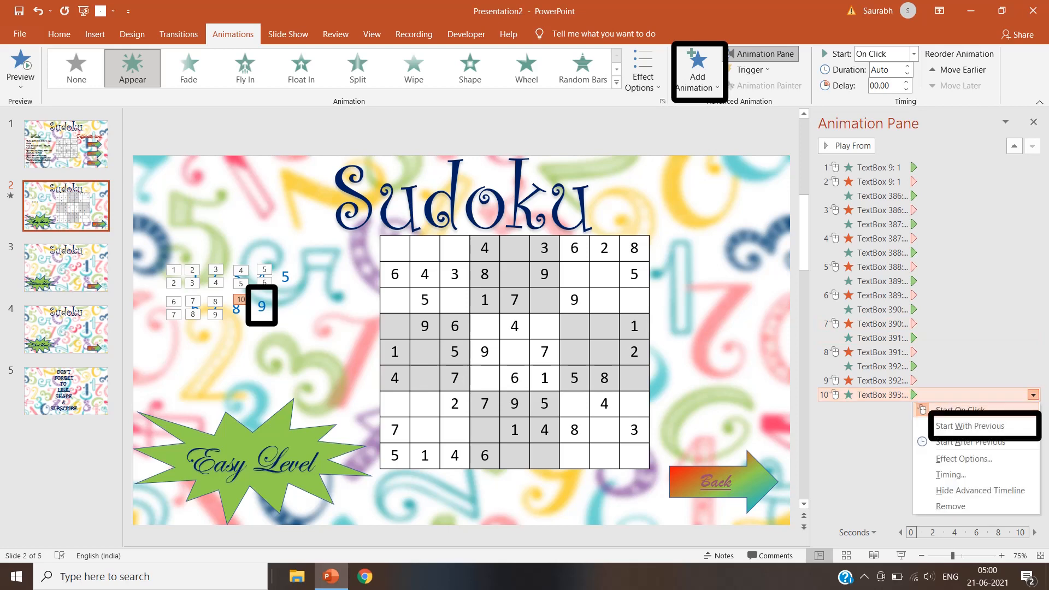
{"action": "left_click", "coordinate": [970, 426]}
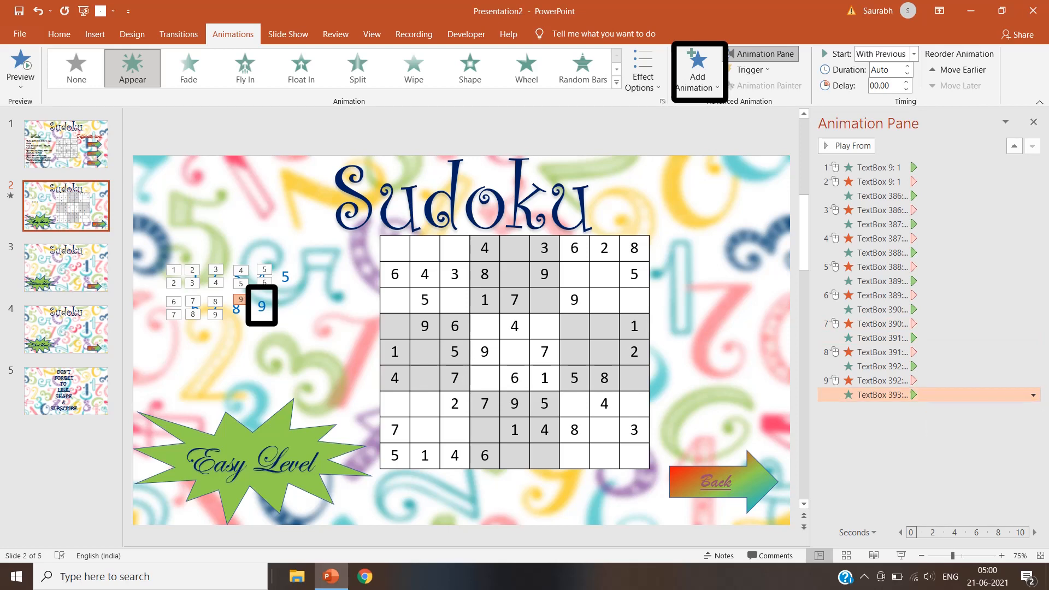
Step: Add a Disappear exit animation to the digit 9 text box
{"action": "left_click", "coordinate": [262, 307]}
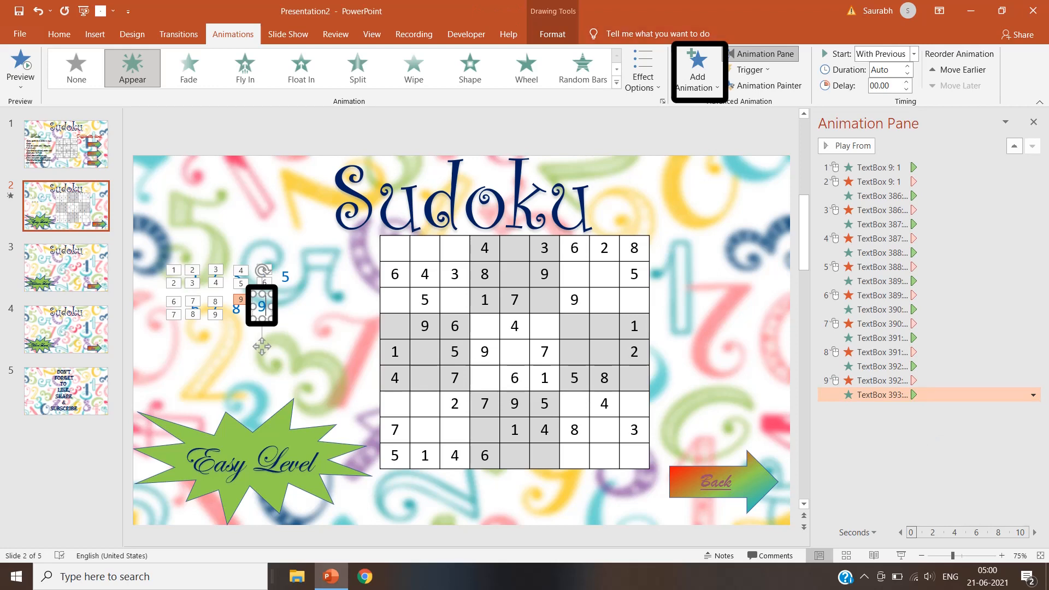
{"action": "left_click", "coordinate": [698, 72]}
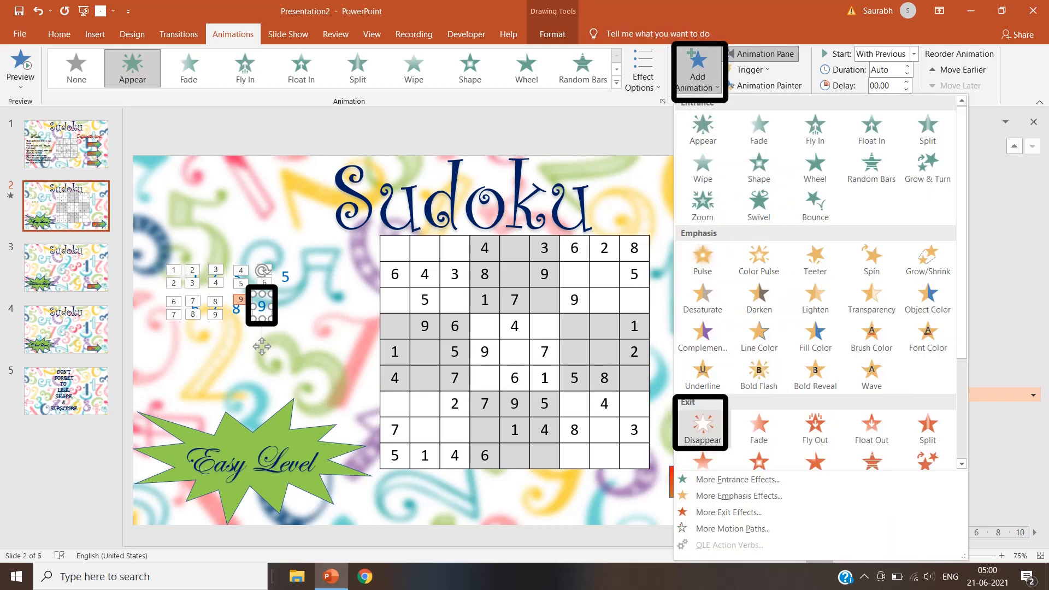
{"action": "left_click", "coordinate": [703, 426]}
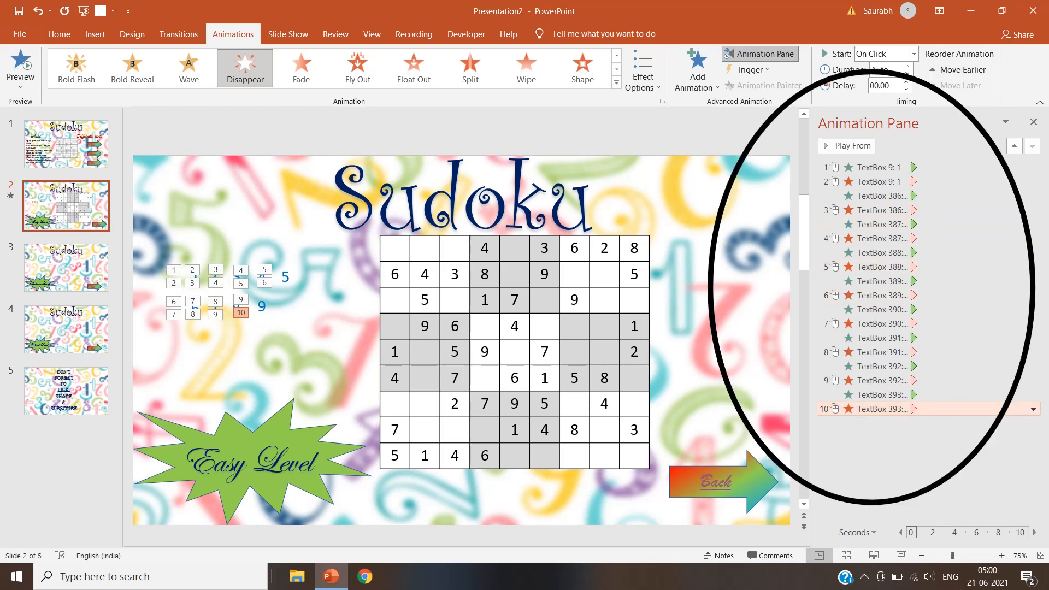
Step: Close the Animation Pane and select the digit 1 text box beside the grid
{"action": "left_click", "coordinate": [317, 344]}
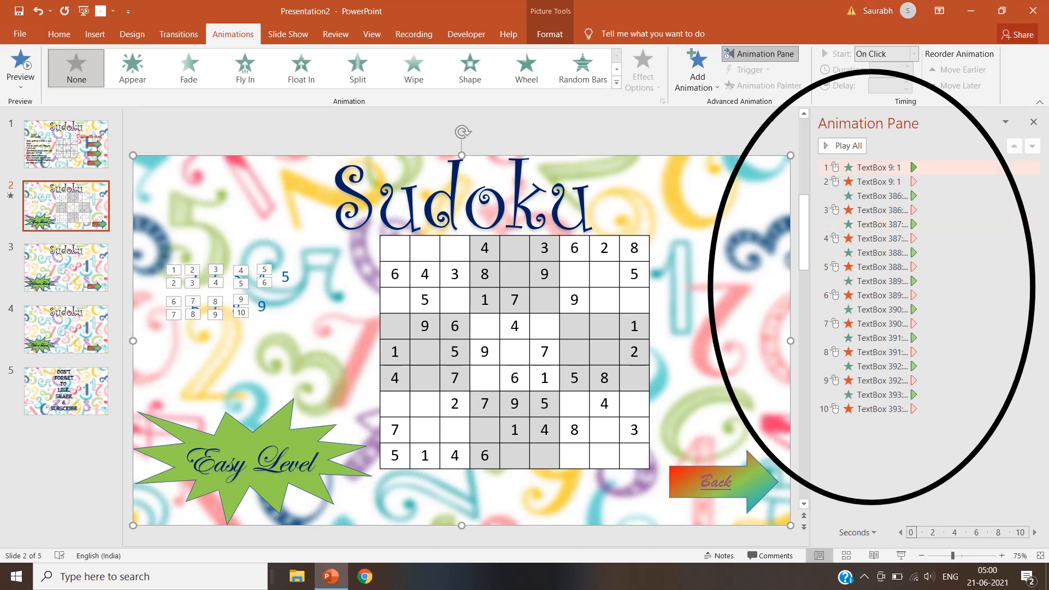
{"action": "left_click", "coordinate": [1034, 122]}
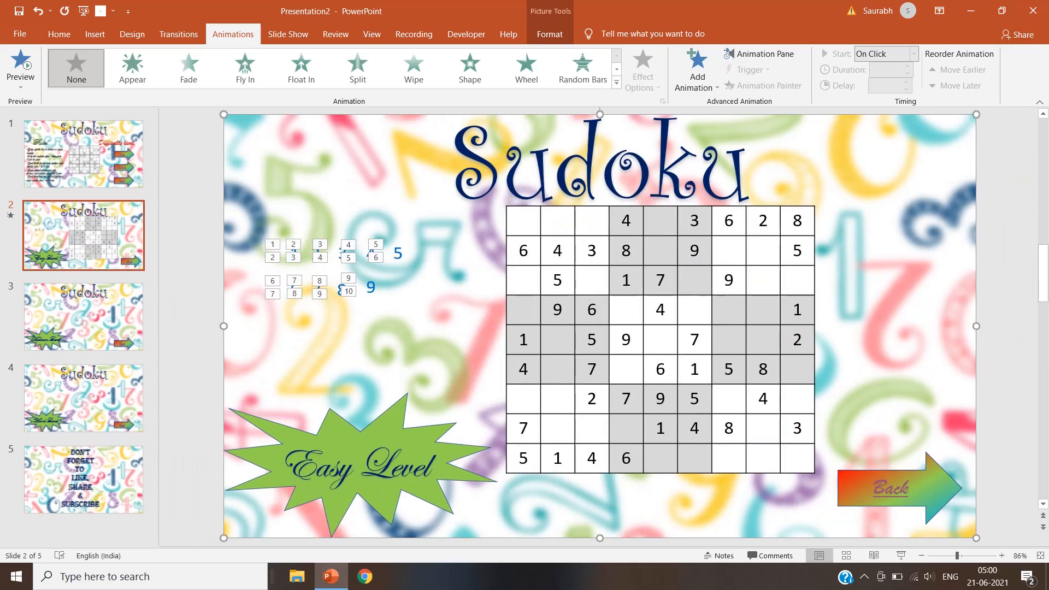
{"action": "left_click", "coordinate": [59, 34]}
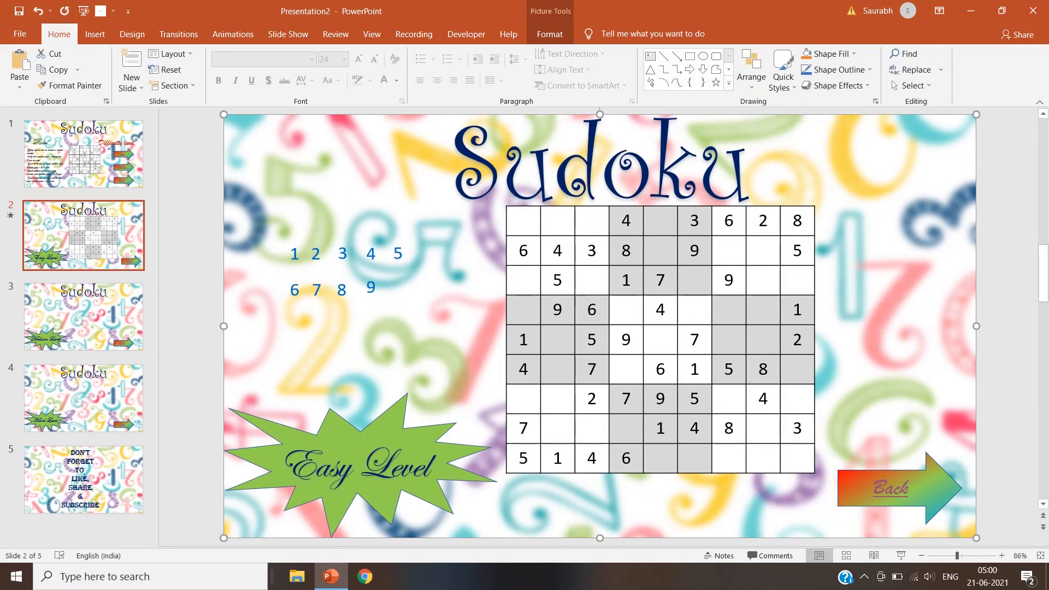
{"action": "left_click", "coordinate": [291, 254]}
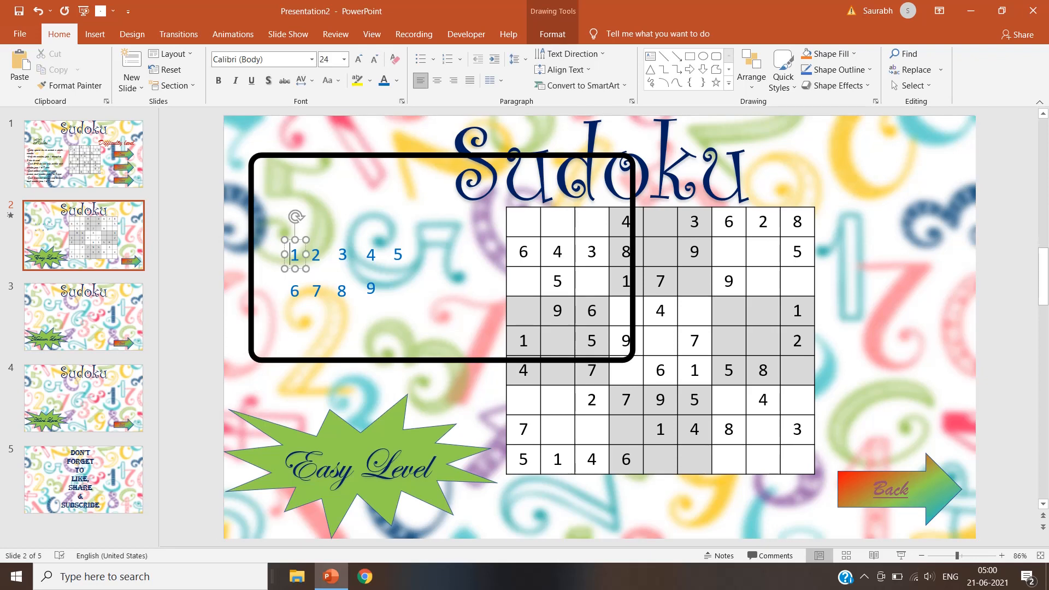
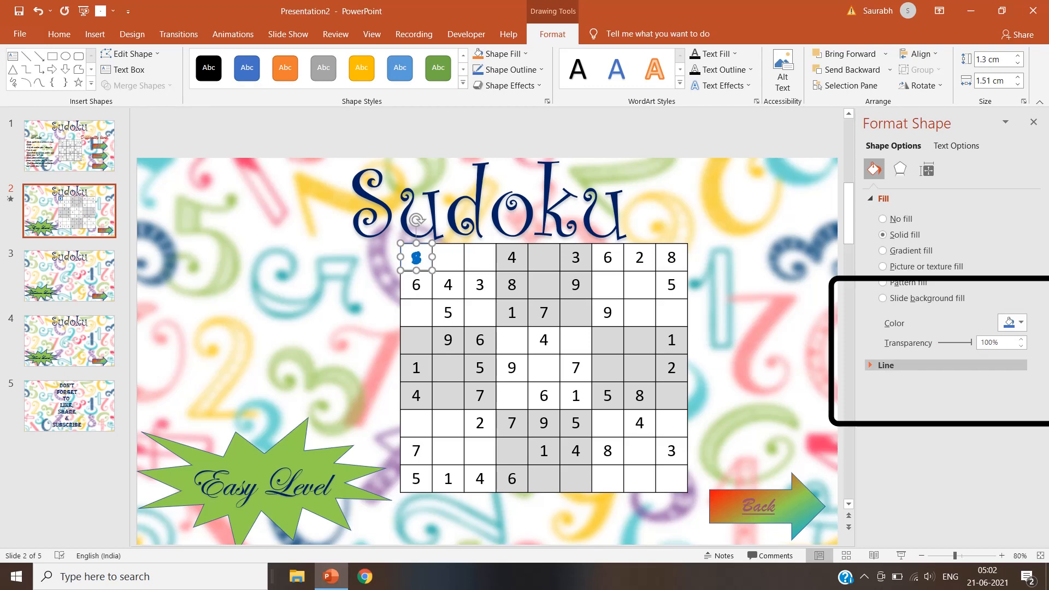
Step: Set the outline of the transparent rectangle over the grid's first cell to No line and close the formatting pane
{"action": "left_click", "coordinate": [886, 365]}
{"action": "left_click", "coordinate": [883, 386]}
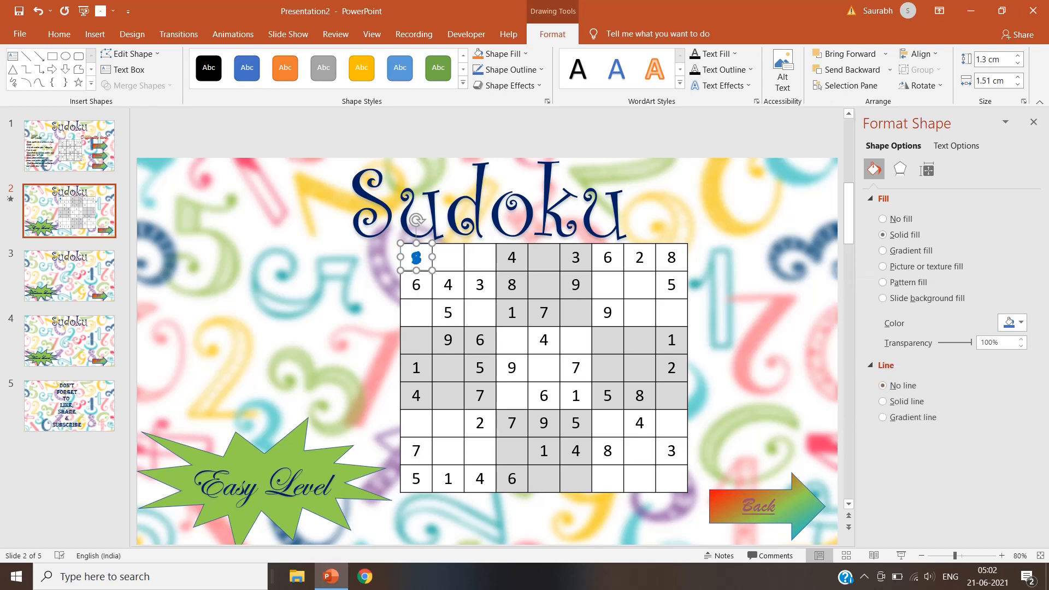
{"action": "left_click", "coordinate": [757, 328]}
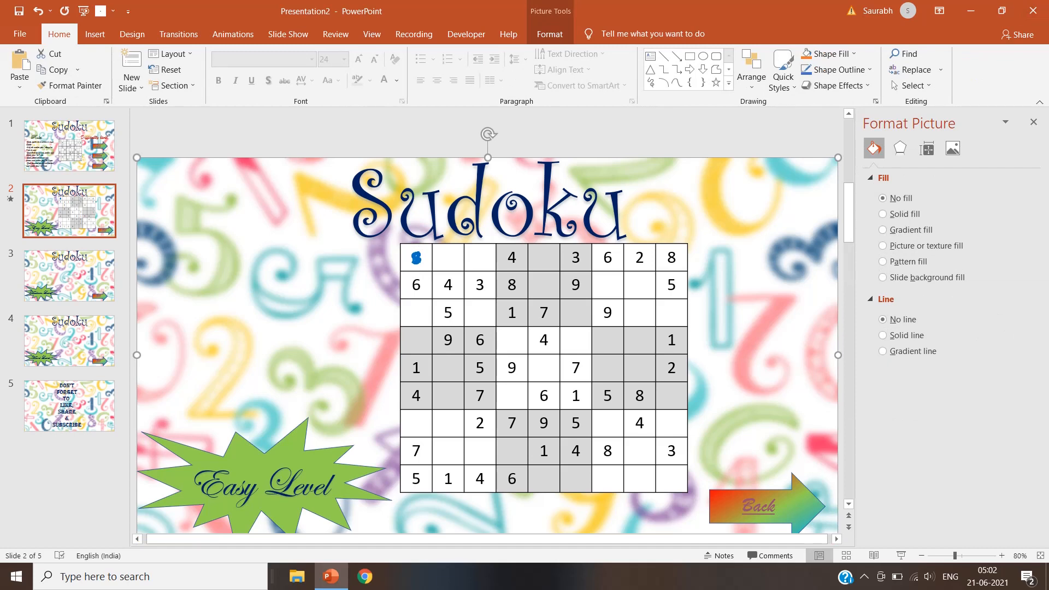
{"action": "left_click", "coordinate": [1033, 122]}
Step: Display the Selection pane and select Rectangle 10, the transparent shape covering the first cell
{"action": "left_click", "coordinate": [912, 86]}
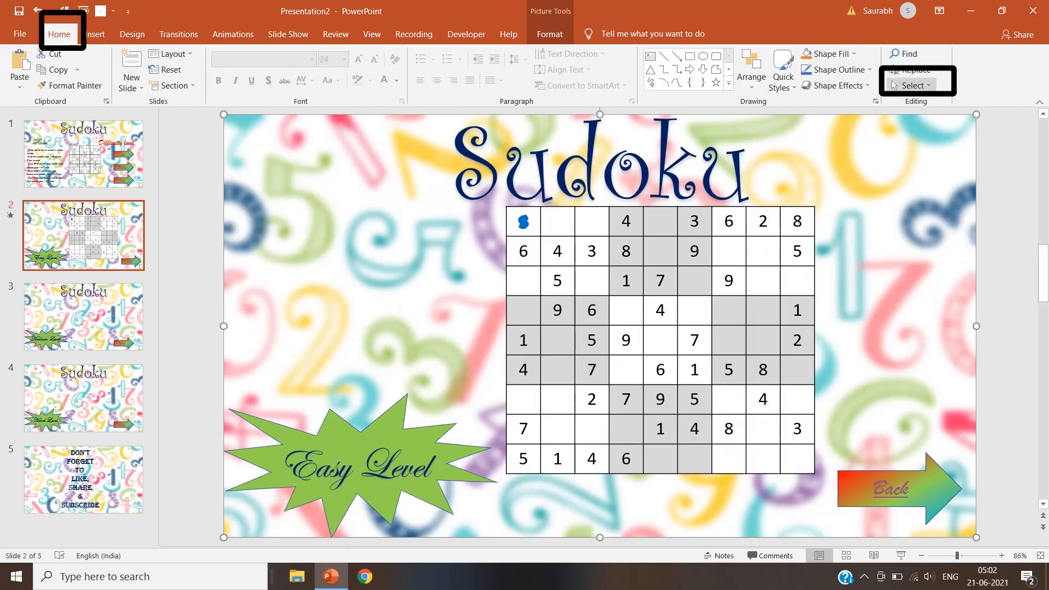
{"action": "left_click", "coordinate": [938, 135]}
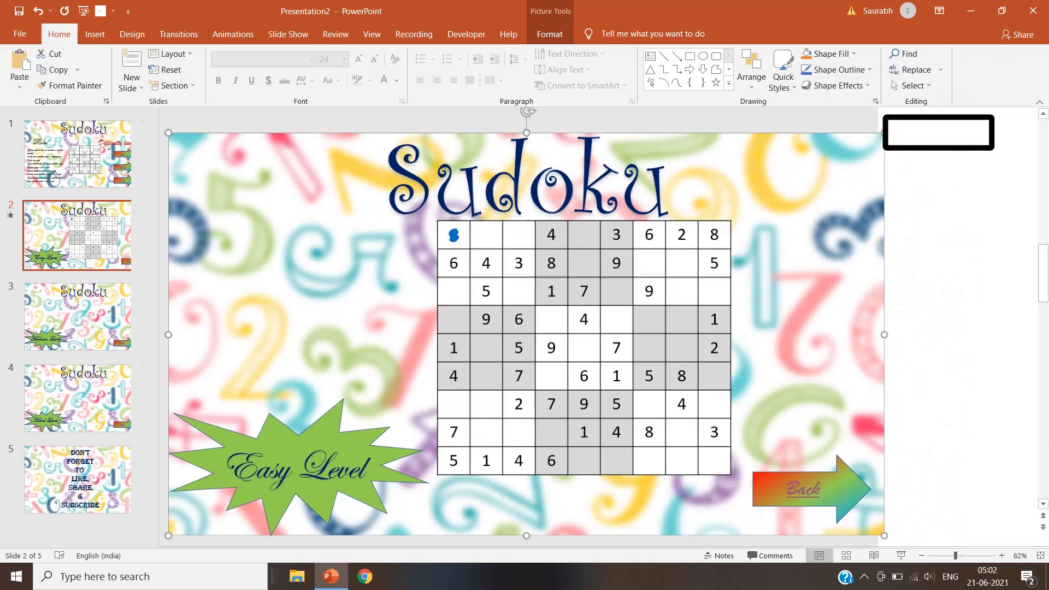
{"action": "left_click", "coordinate": [923, 172]}
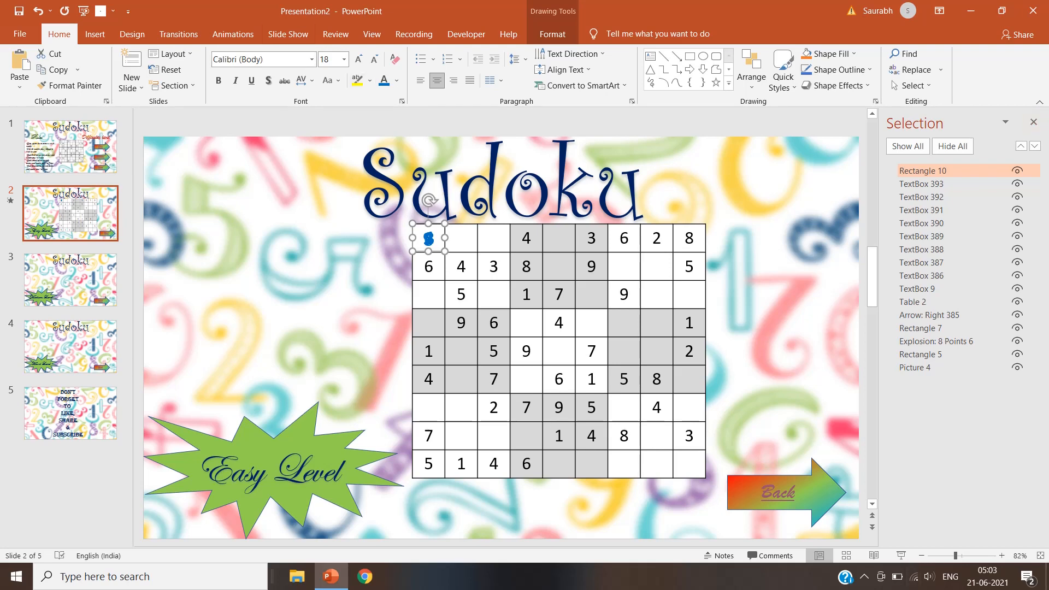
Step: Select every digit animation in the Animation Pane, set their trigger to On Click of Rectangle 10, and close the pane
{"action": "left_click", "coordinate": [233, 34]}
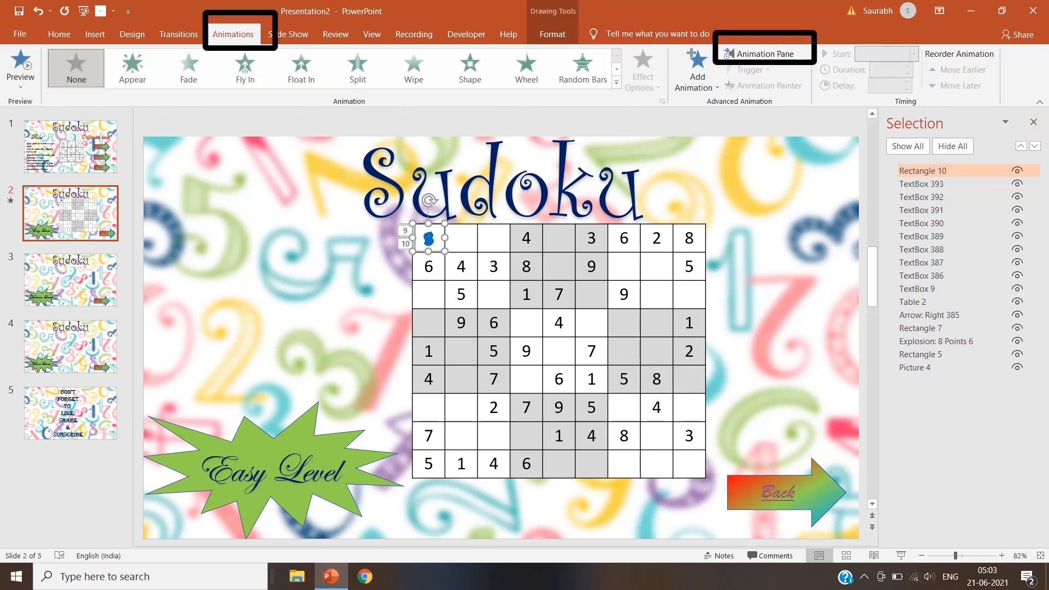
{"action": "left_click", "coordinate": [733, 54]}
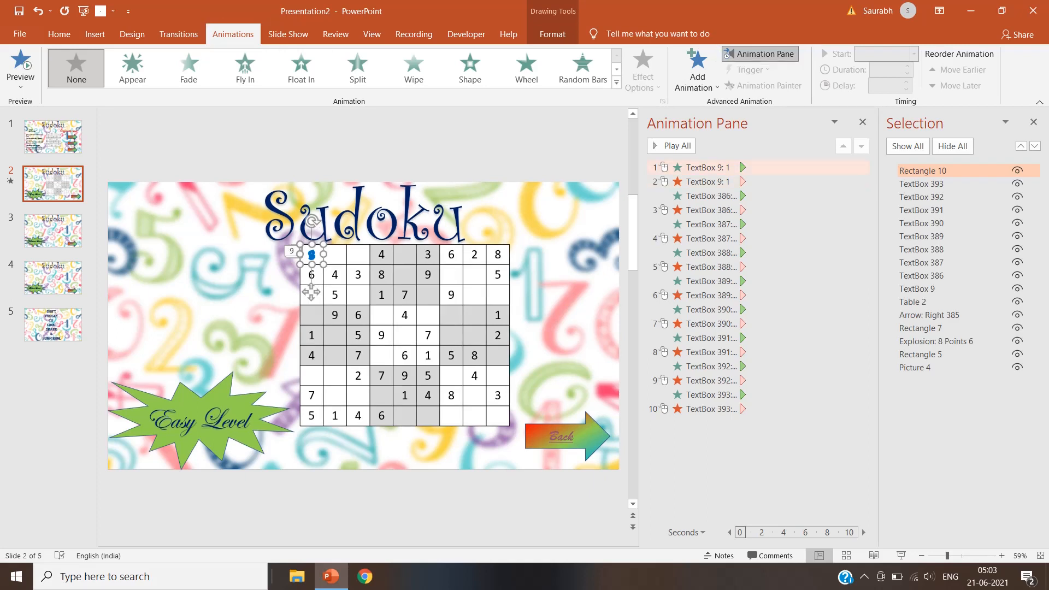
{"action": "left_click", "coordinate": [711, 168]}
{"action": "key", "text": "shift+Down"}
{"action": "key", "text": "shift+Down"}
{"action": "key", "text": "shift+Down"}
{"action": "key", "text": "shift+Down"}
{"action": "key", "text": "shift+Down"}
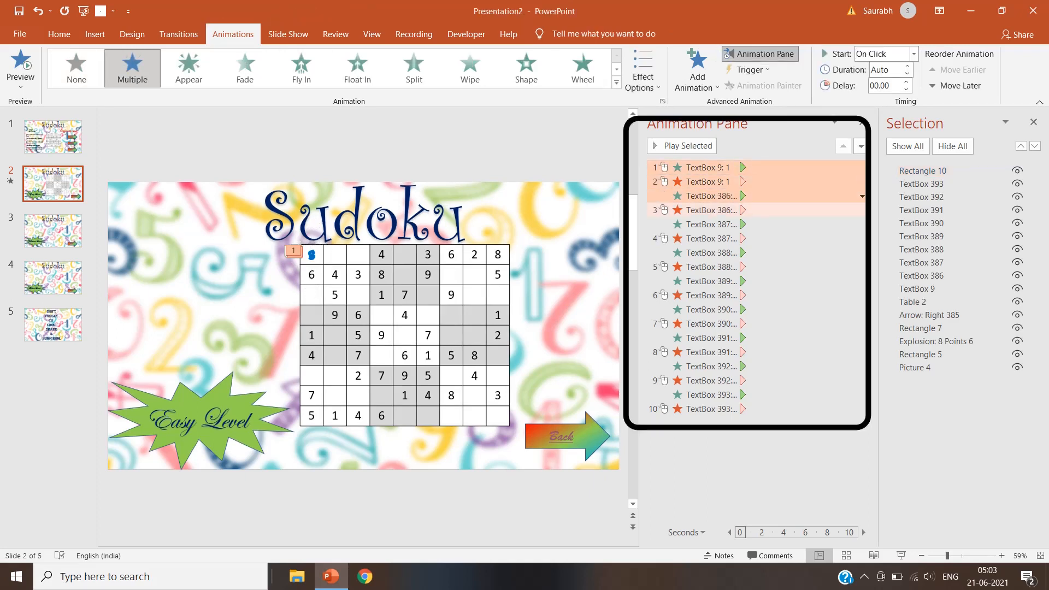
{"action": "key", "text": "shift+Down"}
{"action": "key", "text": "shift+Down"}
{"action": "key", "text": "shift+Down"}
{"action": "key", "text": "shift+Down"}
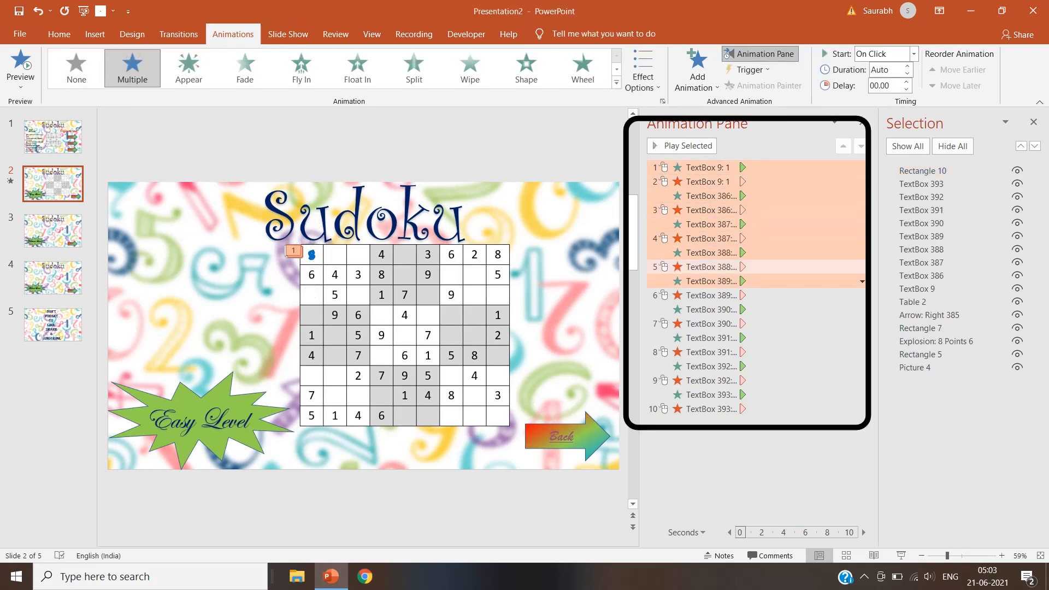
{"action": "key", "text": "shift+Down"}
{"action": "key", "text": "shift+Down"}
{"action": "key", "text": "shift+Down"}
{"action": "key", "text": "shift+Down"}
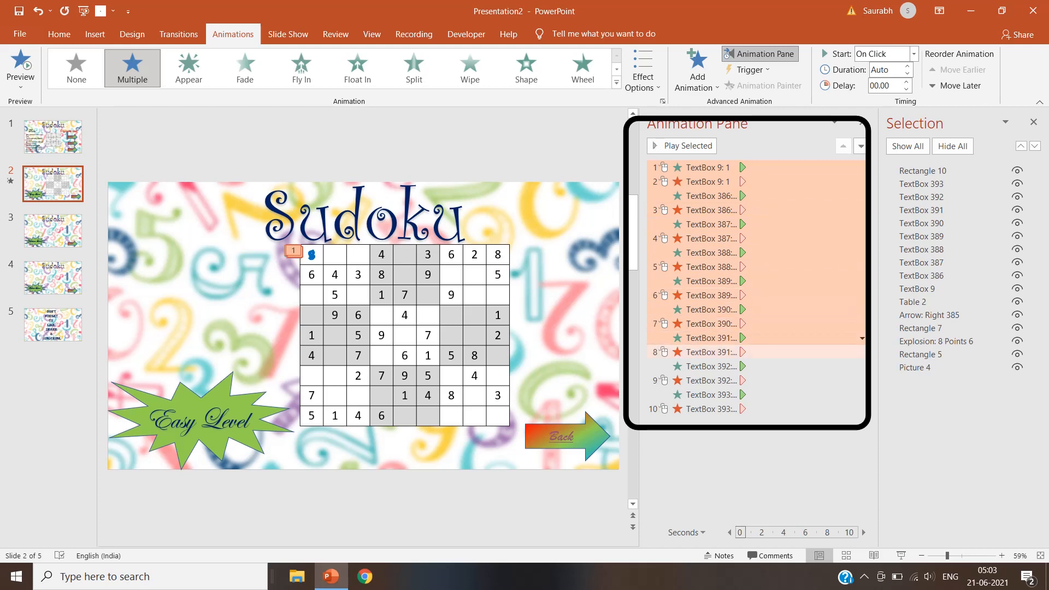
{"action": "key", "text": "shift+Down"}
{"action": "key", "text": "shift+Down"}
{"action": "key", "text": "shift+Down"}
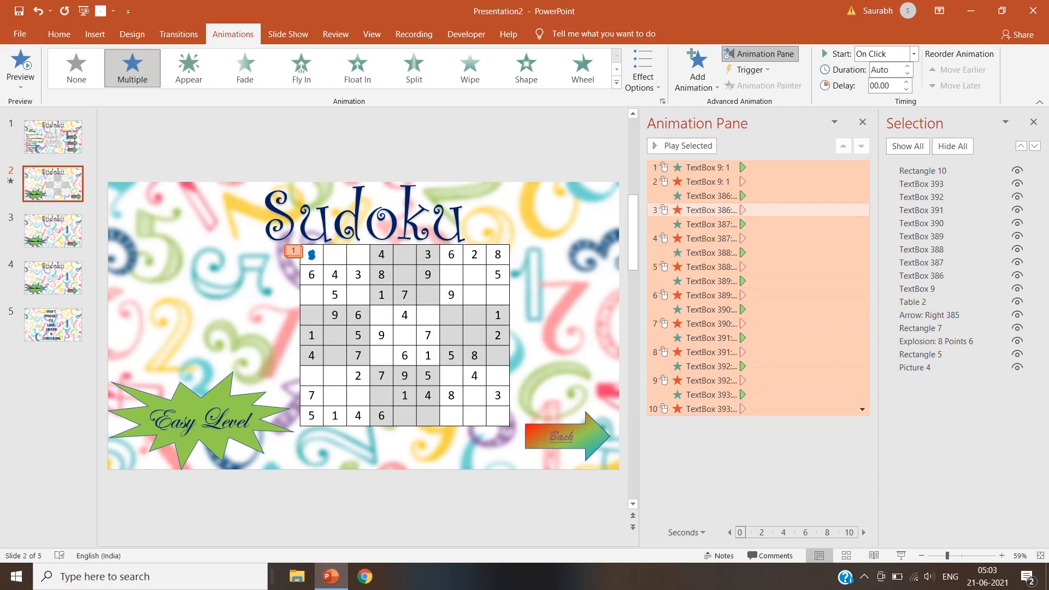
{"action": "left_click", "coordinate": [752, 69]}
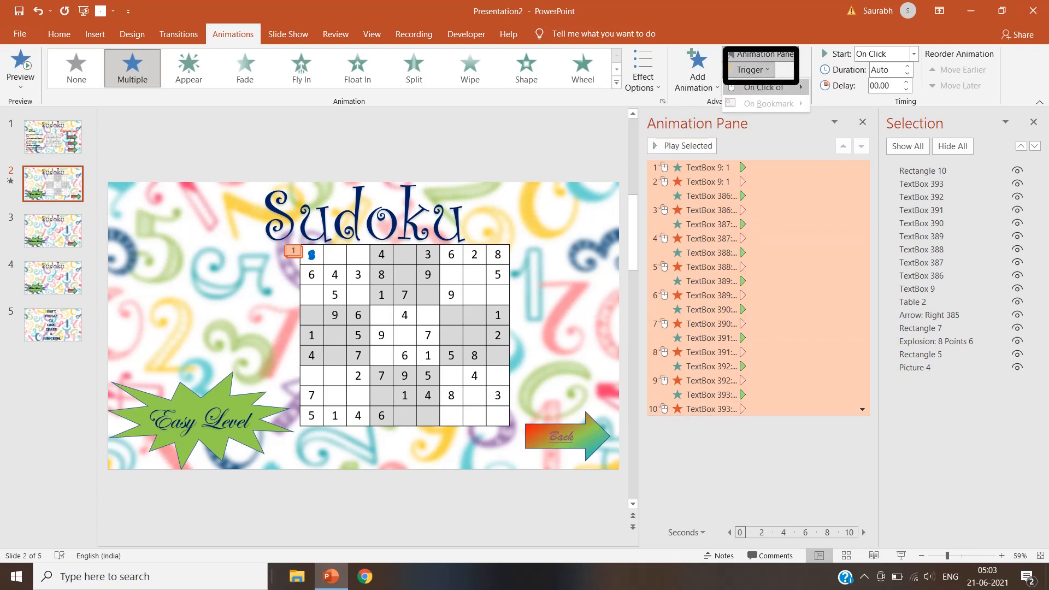
{"action": "mouse_move", "coordinate": [763, 87]}
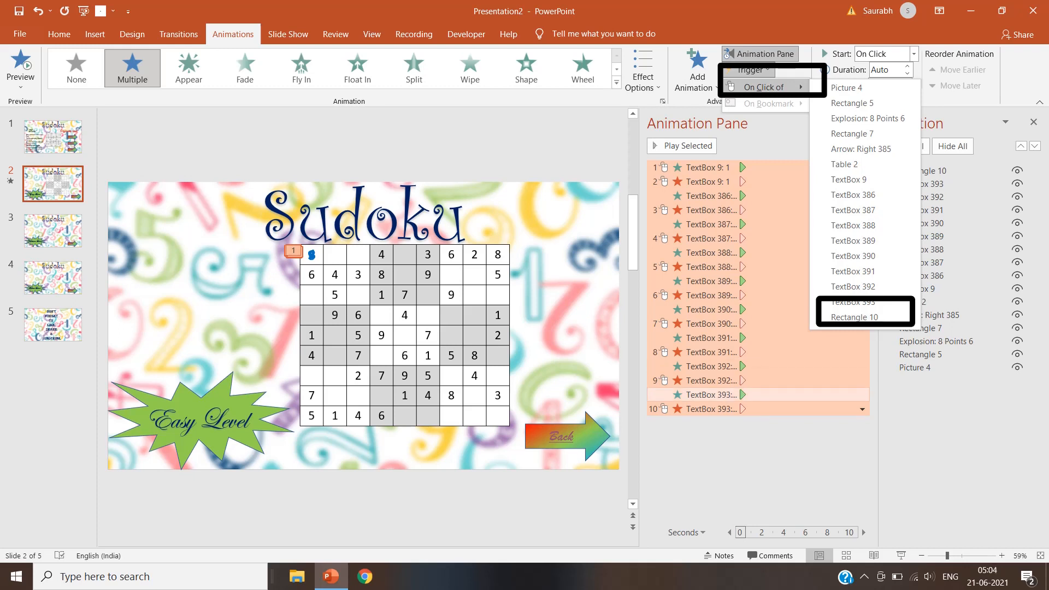
{"action": "left_click", "coordinate": [855, 317]}
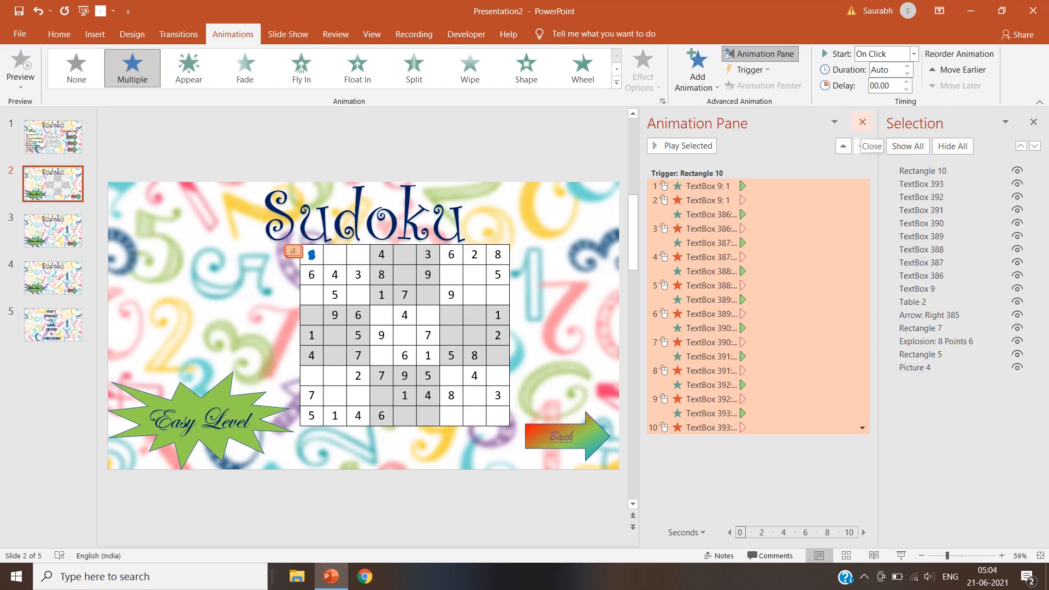
{"action": "left_click", "coordinate": [863, 122]}
Step: Run the slide show, open the Easy level, cycle through the digits in the grid's first cell, and exit the show
{"action": "key", "text": "F5"}
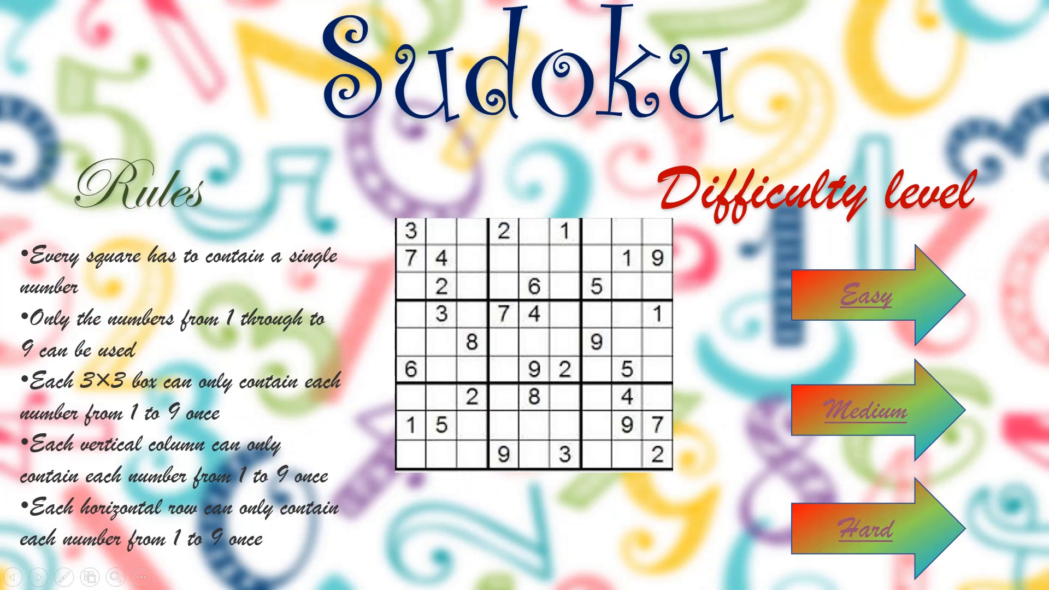
{"action": "left_click", "coordinate": [867, 296]}
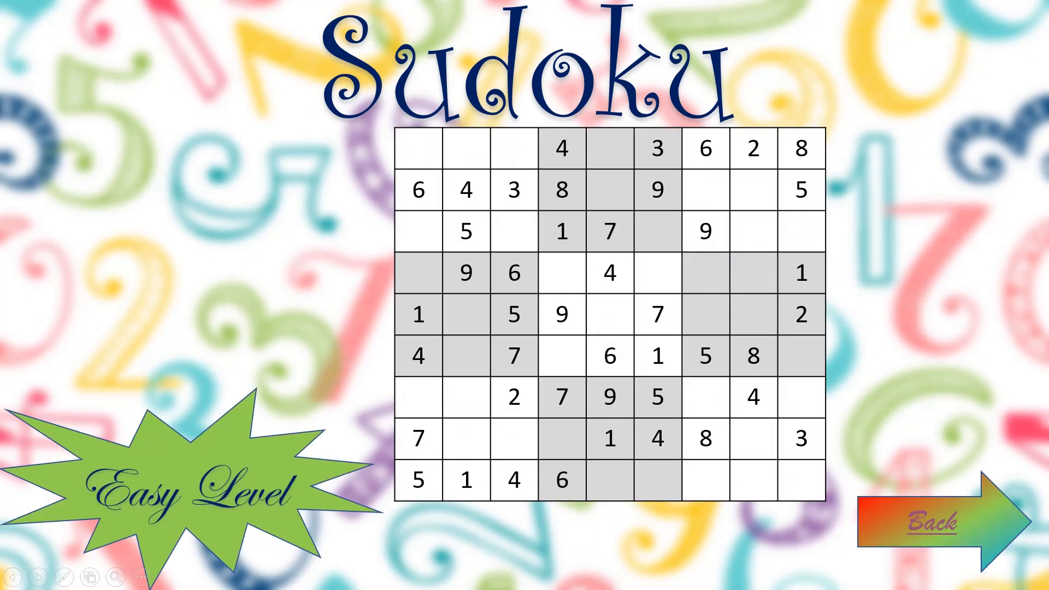
{"action": "left_click", "coordinate": [419, 149]}
{"action": "left_click", "coordinate": [419, 149]}
{"action": "left_click", "coordinate": [419, 148]}
{"action": "left_click", "coordinate": [419, 149]}
{"action": "left_click", "coordinate": [419, 149]}
{"action": "left_click", "coordinate": [419, 149]}
{"action": "left_click", "coordinate": [420, 149]}
{"action": "left_click", "coordinate": [419, 149]}
{"action": "left_click", "coordinate": [420, 149]}
{"action": "left_click", "coordinate": [419, 149]}
{"action": "left_click", "coordinate": [420, 149]}
{"action": "key", "text": "Escape"}
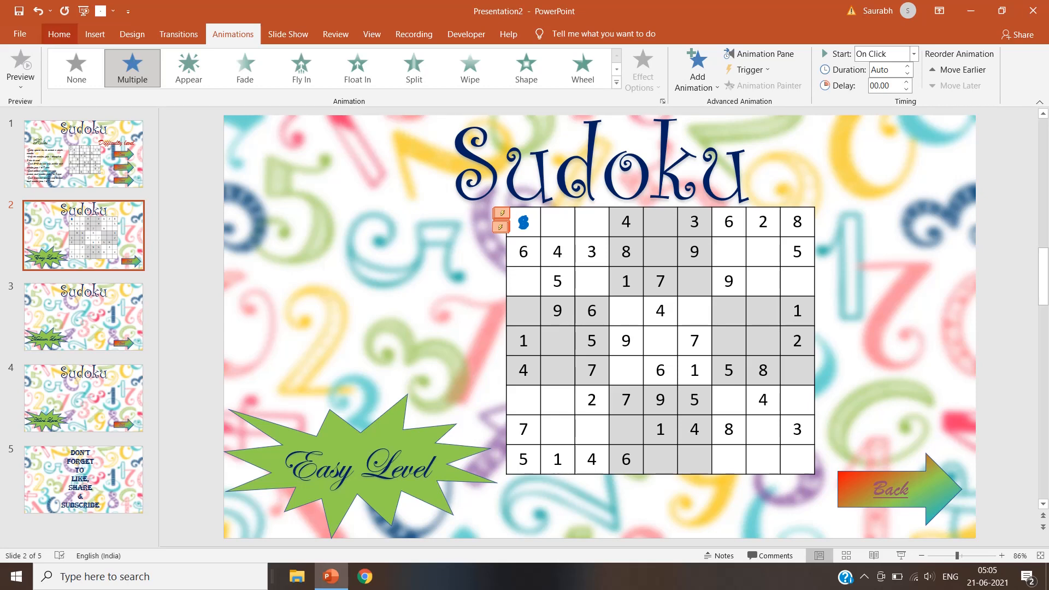
Step: Display the Selection pane and select Rectangle 10 together with all nine digit text boxes, TextBox 393 through TextBox 9
{"action": "left_click", "coordinate": [59, 34]}
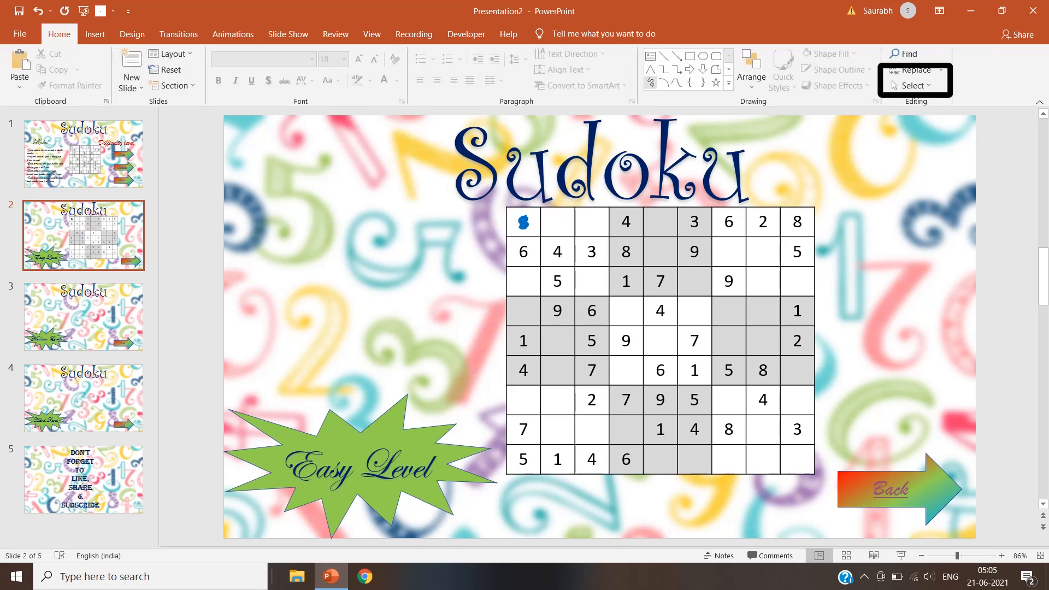
{"action": "left_click", "coordinate": [912, 85]}
{"action": "left_click", "coordinate": [938, 135]}
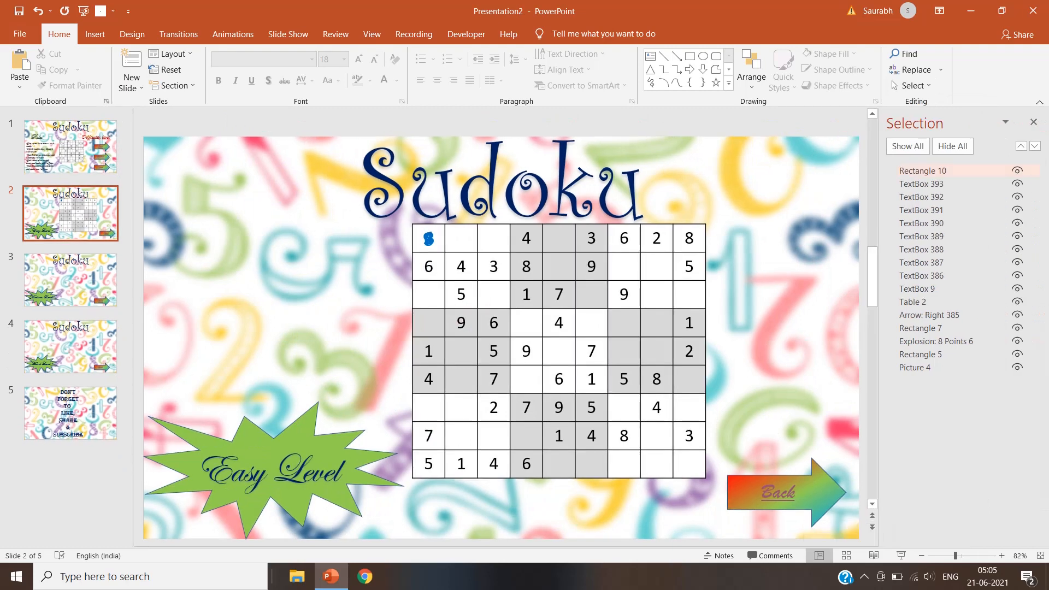
{"action": "left_click", "coordinate": [924, 170]}
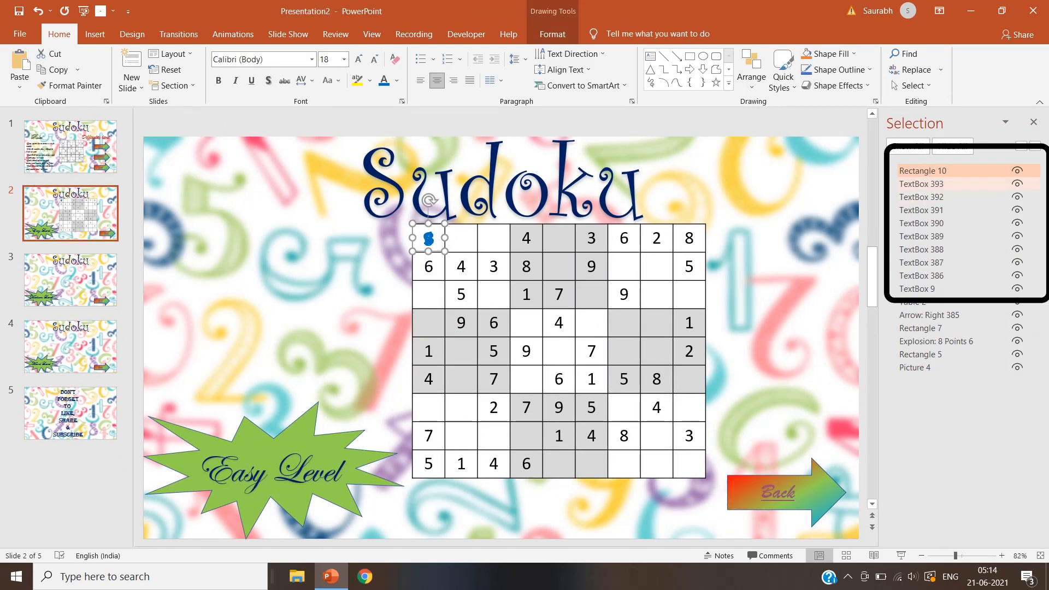
{"action": "key", "text": "shift+Down"}
{"action": "key", "text": "shift+Down"}
{"action": "key", "text": "shift+Down"}
{"action": "key", "text": "shift+Down"}
{"action": "key", "text": "shift+Down"}
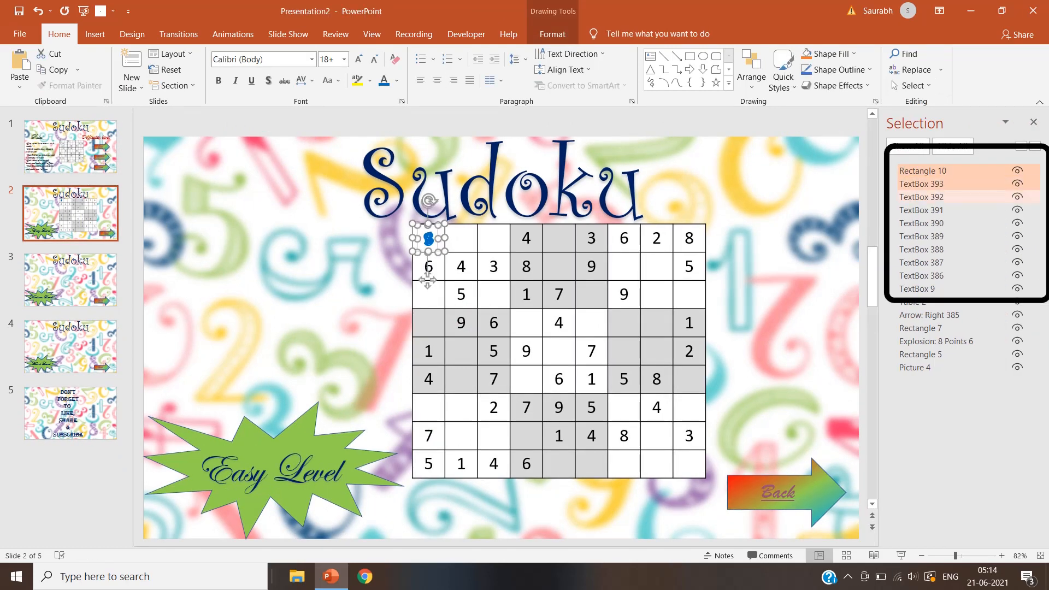
{"action": "key", "text": "shift+Down"}
{"action": "key", "text": "shift+Down"}
{"action": "key", "text": "shift+Down"}
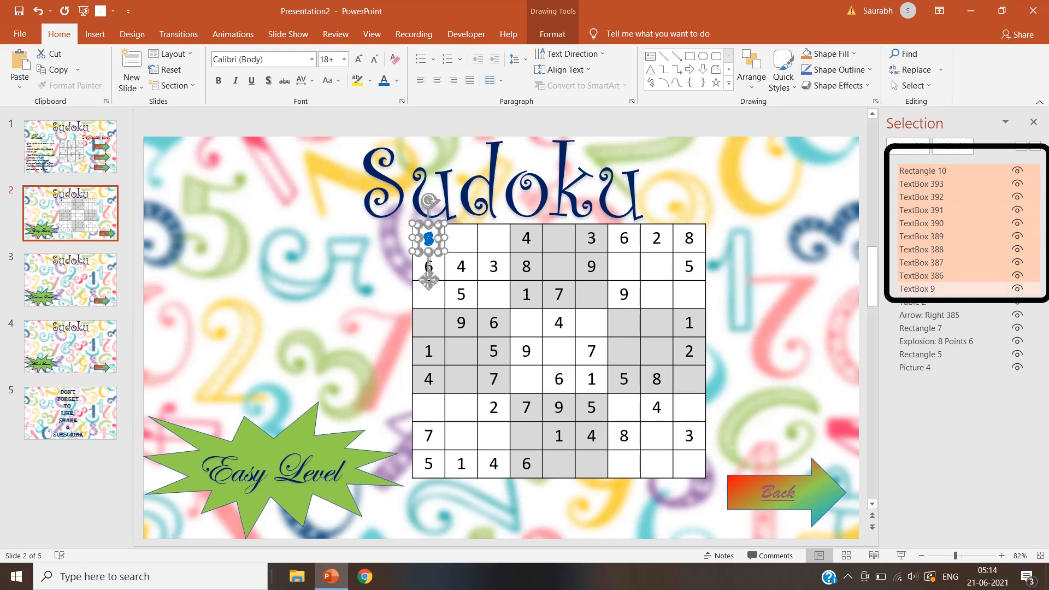
{"action": "key", "text": "shift+Down"}
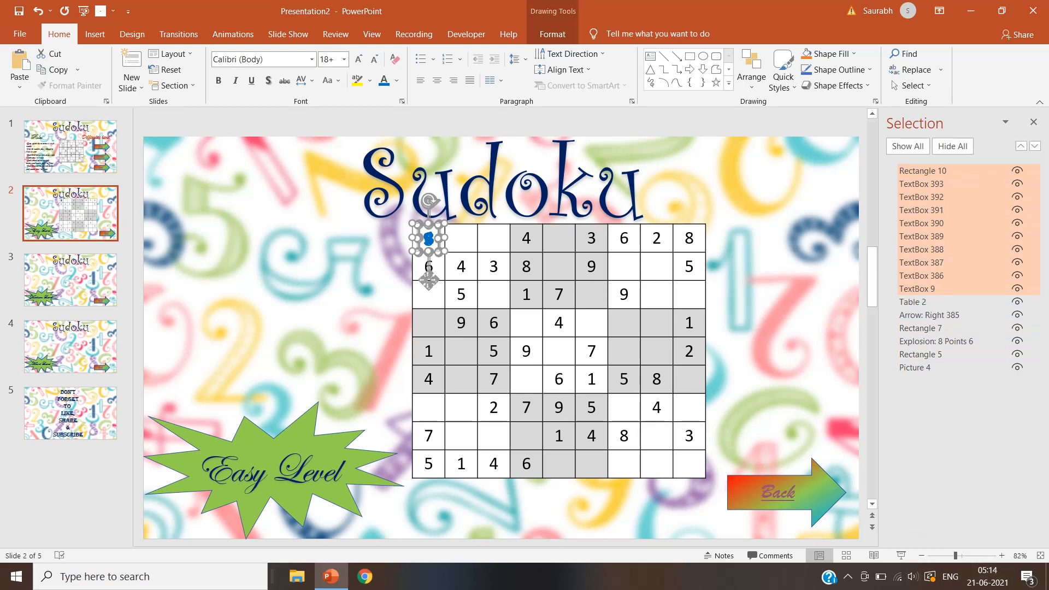
Step: Paste copies of the digit stack with its trigger rectangle into the empty cells of grid rows 1 and 2
{"action": "key", "text": "ctrl+v"}
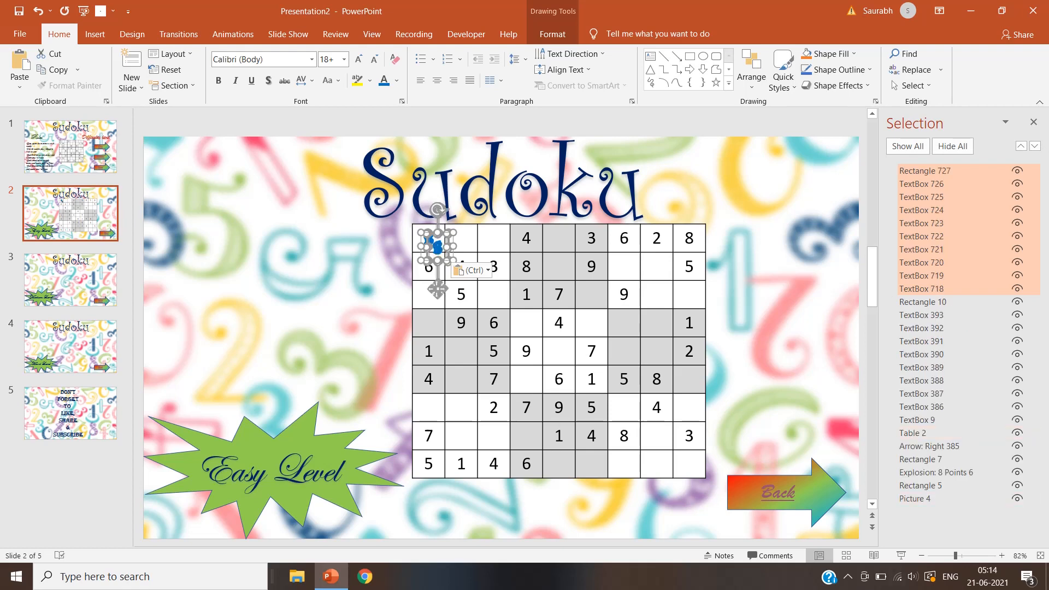
{"action": "left_click_drag", "start_coordinate": [437, 288], "coordinate": [627, 309]}
{"action": "key", "text": "ctrl+v"}
{"action": "key", "text": "ctrl+v"}
{"action": "key", "text": "ctrl+v"}
{"action": "key", "text": "ctrl+v"}
{"action": "key", "text": "ctrl+v"}
{"action": "left_click_drag", "start_coordinate": [437, 289], "coordinate": [657, 307]}
Step: Paste further copies of the digit stack into row 3's empty cells and the first and fourth cells of row 4
{"action": "key", "text": "ctrl+v"}
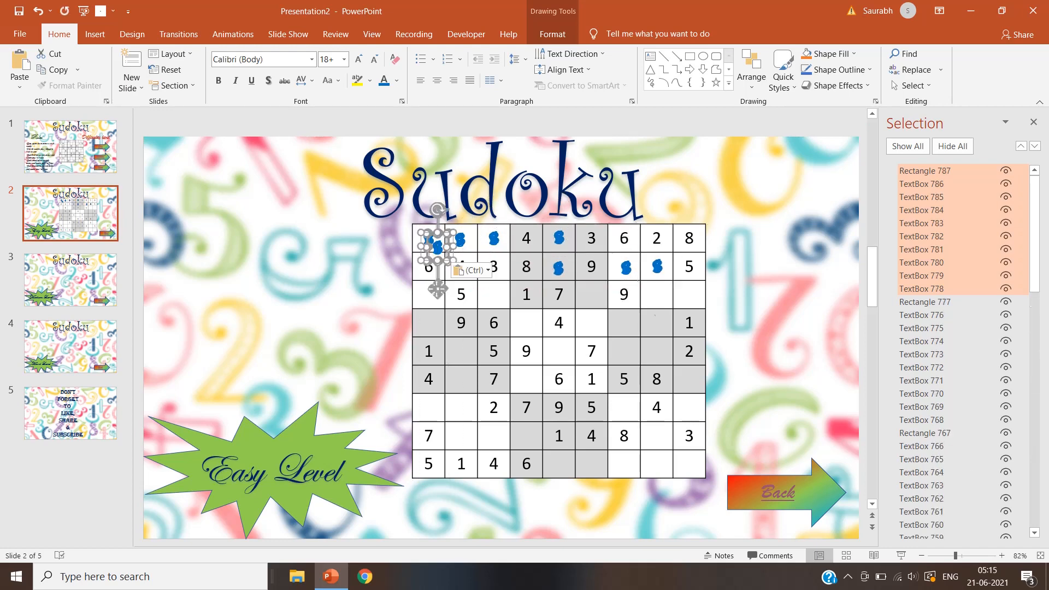
{"action": "key", "text": "ctrl+v"}
{"action": "left_click_drag", "start_coordinate": [437, 289], "coordinate": [425, 365]}
{"action": "key", "text": "ctrl+v"}
{"action": "key", "text": "ctrl+v"}
{"action": "key", "text": "ctrl+v"}
{"action": "key", "text": "ctrl+v"}
{"action": "key", "text": "ctrl+v"}
{"action": "left_click_drag", "start_coordinate": [432, 282], "coordinate": [529, 366]}
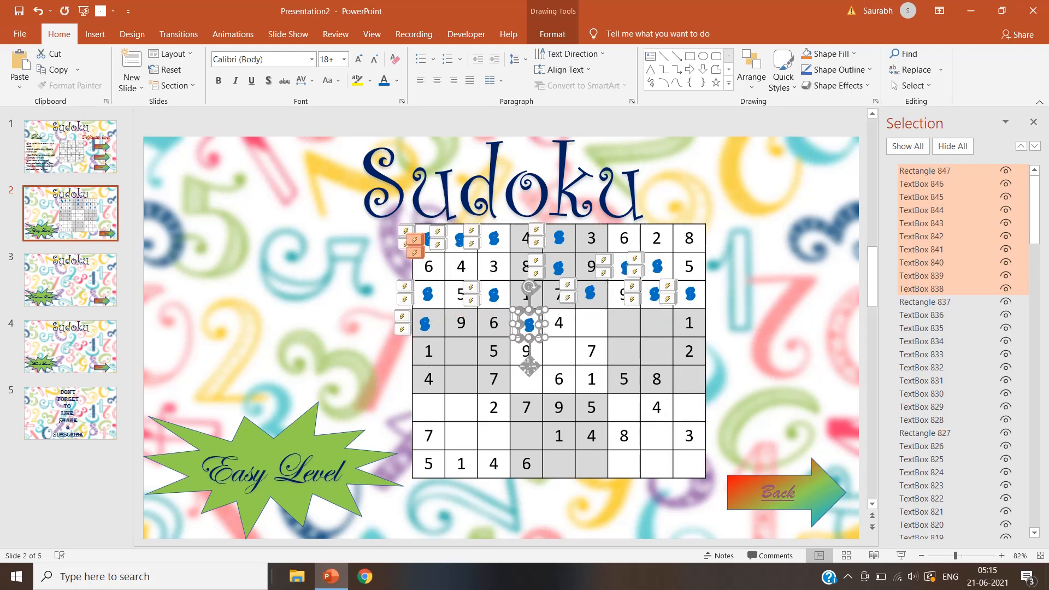
Step: Paste digit stack copies into the sixth to eighth cells of row 4 and all empty cells of row 5
{"action": "key", "text": "ctrl+v"}
{"action": "left_click_drag", "start_coordinate": [464, 271], "coordinate": [590, 365]}
{"action": "key", "text": "ctrl+v"}
{"action": "key", "text": "ctrl+v"}
{"action": "left_click_drag", "start_coordinate": [465, 272], "coordinate": [461, 351]}
{"action": "key", "text": "ctrl+v"}
{"action": "key", "text": "ctrl+v"}
{"action": "left_click_drag", "start_coordinate": [464, 271], "coordinate": [657, 351]}
Step: Place digit stack copies in the second, fourth and ninth cells of row 6
{"action": "key", "text": "ctrl+v"}
{"action": "key", "text": "ctrl+v"}
{"action": "key", "text": "ctrl+v"}
{"action": "left_click_drag", "start_coordinate": [464, 272], "coordinate": [459, 421]}
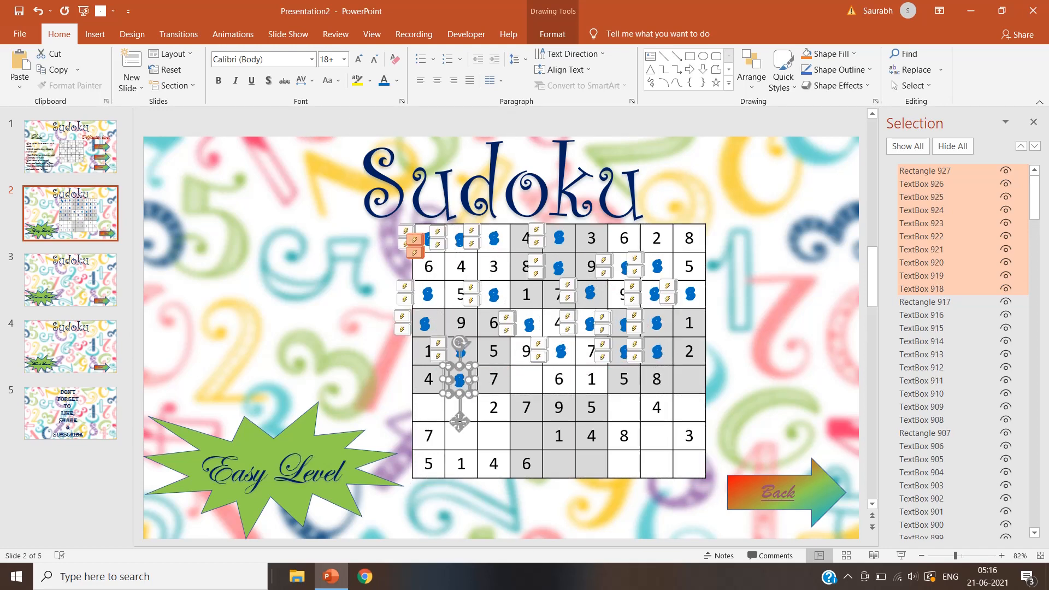
{"action": "key", "text": "ctrl+v"}
{"action": "left_click_drag", "start_coordinate": [465, 271], "coordinate": [526, 421]}
{"action": "key", "text": "ctrl+v"}
Step: Place digit stack copies in the first, second, seventh and ninth cells of row 7
{"action": "left_click_drag", "start_coordinate": [464, 272], "coordinate": [429, 407]}
{"action": "key", "text": "ctrl+v"}
{"action": "key", "text": "ctrl+v"}
{"action": "left_click_drag", "start_coordinate": [465, 272], "coordinate": [462, 407]}
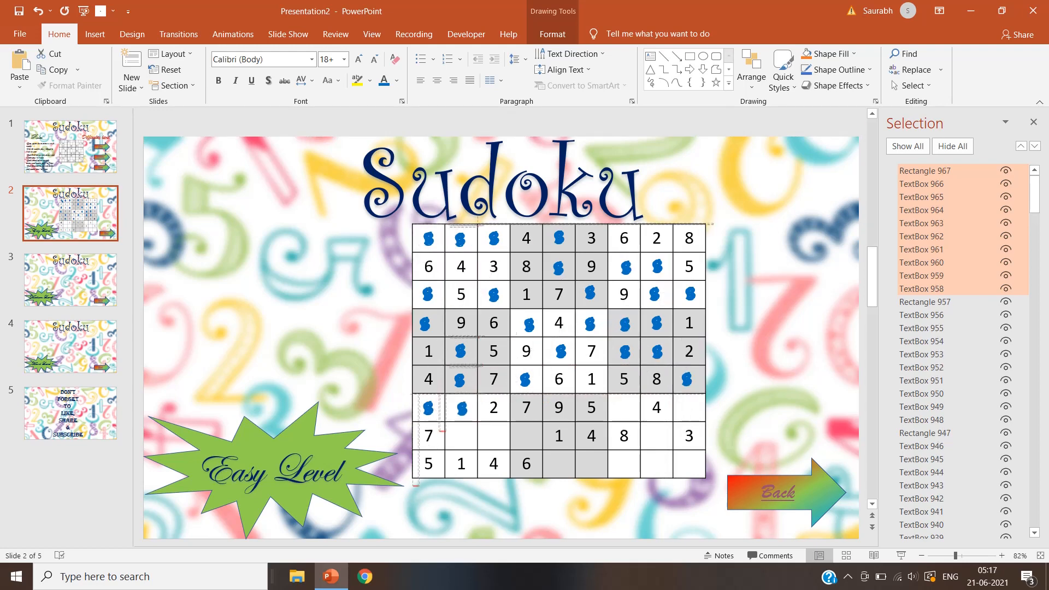
{"action": "key", "text": "ctrl+v"}
{"action": "left_click_drag", "start_coordinate": [442, 251], "coordinate": [686, 407]}
{"action": "key", "text": "ctrl+v"}
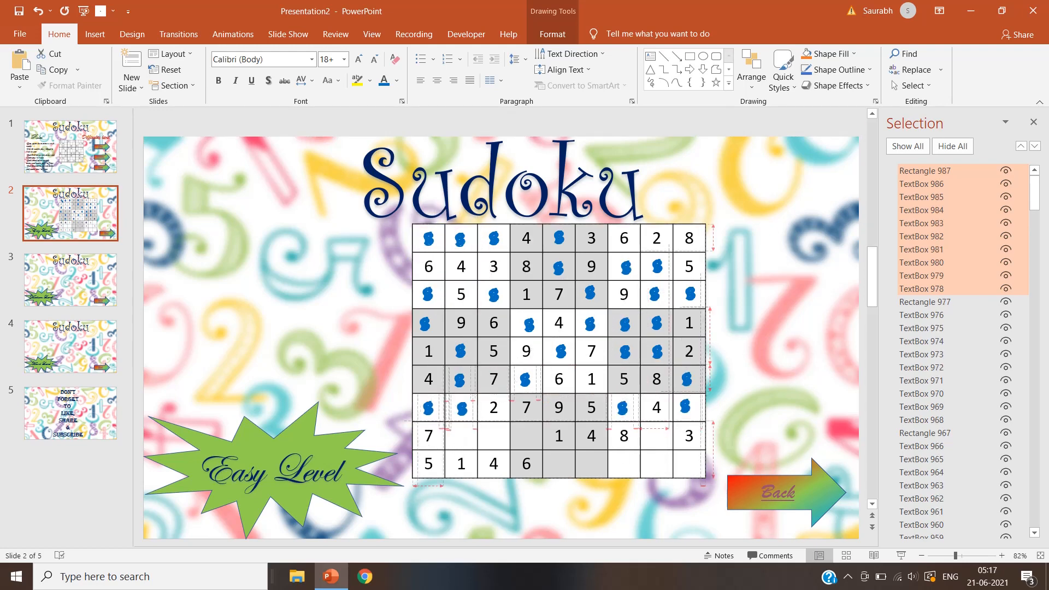
Step: Place digit stack copies in the second, third, fourth and eighth cells of row 8
{"action": "key", "text": "ctrl+v"}
{"action": "left_click_drag", "start_coordinate": [442, 251], "coordinate": [460, 436]}
{"action": "key", "text": "ctrl+v"}
{"action": "left_click_drag", "start_coordinate": [441, 250], "coordinate": [495, 435]}
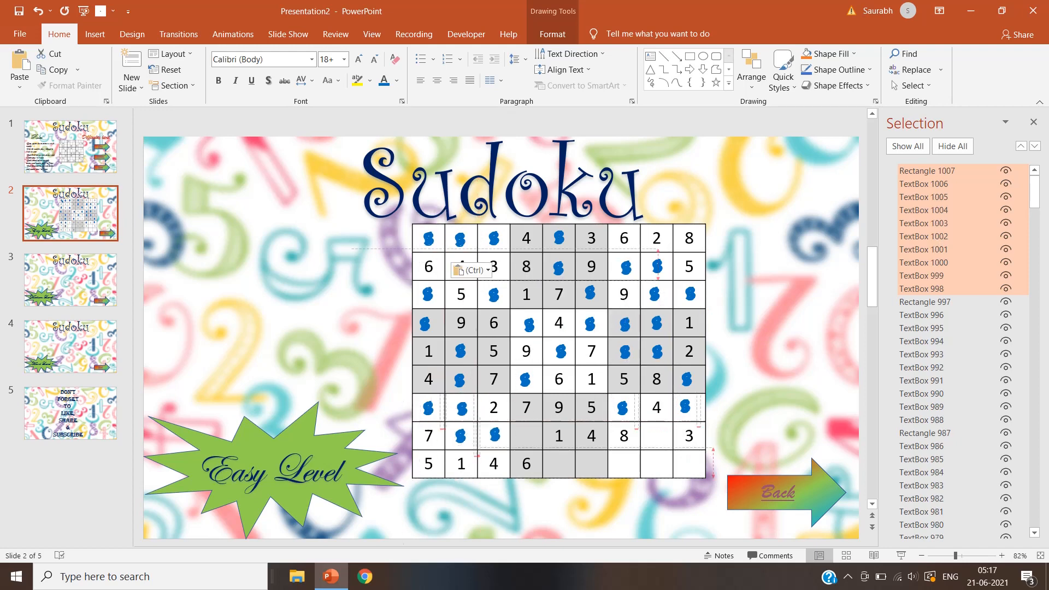
{"action": "left_click_drag", "start_coordinate": [441, 251], "coordinate": [658, 436]}
{"action": "key", "text": "ctrl+v"}
{"action": "key", "text": "ctrl+v"}
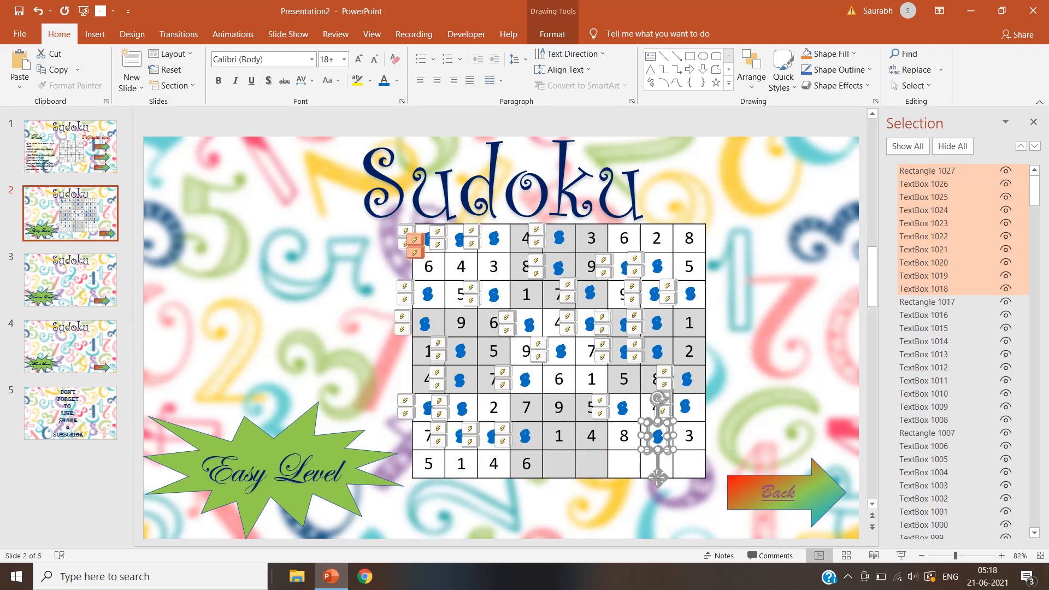
Step: Place digit stack copies in the last five cells of row 9, completing the Easy Level grid
{"action": "key", "text": "ctrl+v"}
{"action": "left_click_drag", "start_coordinate": [442, 251], "coordinate": [559, 463]}
{"action": "key", "text": "ctrl+v"}
{"action": "left_click_drag", "start_coordinate": [442, 251], "coordinate": [595, 464]}
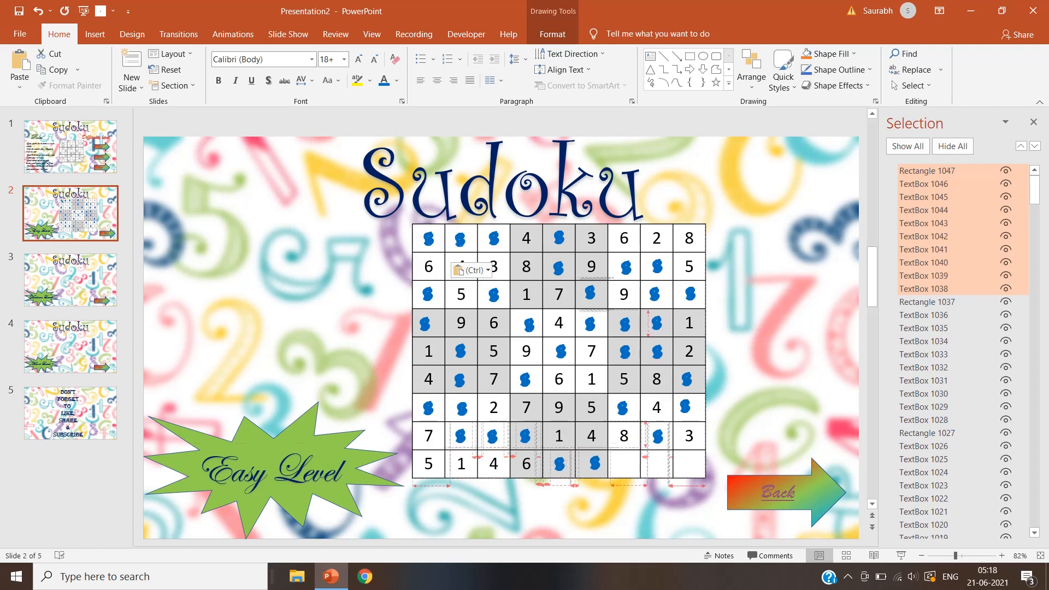
{"action": "key", "text": "ctrl+v"}
{"action": "left_click_drag", "start_coordinate": [441, 250], "coordinate": [625, 463]}
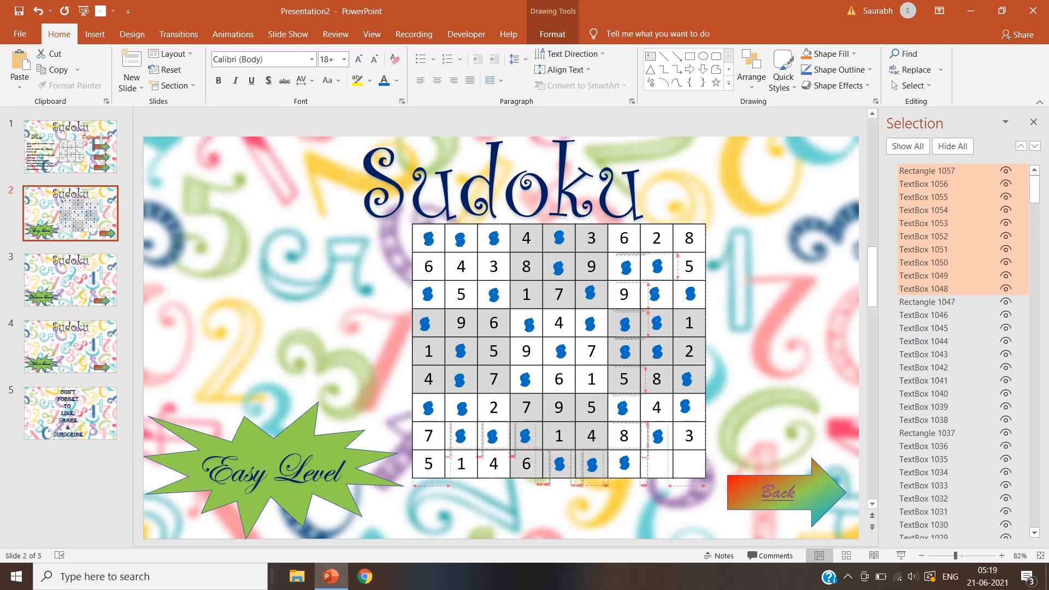
{"action": "key", "text": "ctrl+v"}
{"action": "left_click_drag", "start_coordinate": [442, 250], "coordinate": [657, 464]}
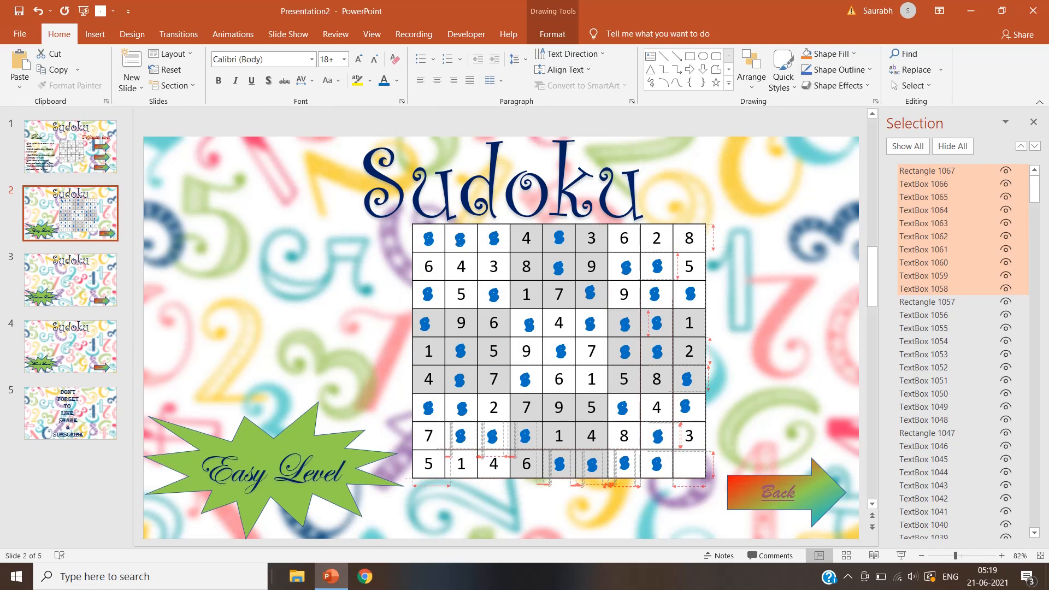
{"action": "key", "text": "ctrl+v"}
{"action": "left_click_drag", "start_coordinate": [441, 251], "coordinate": [689, 463]}
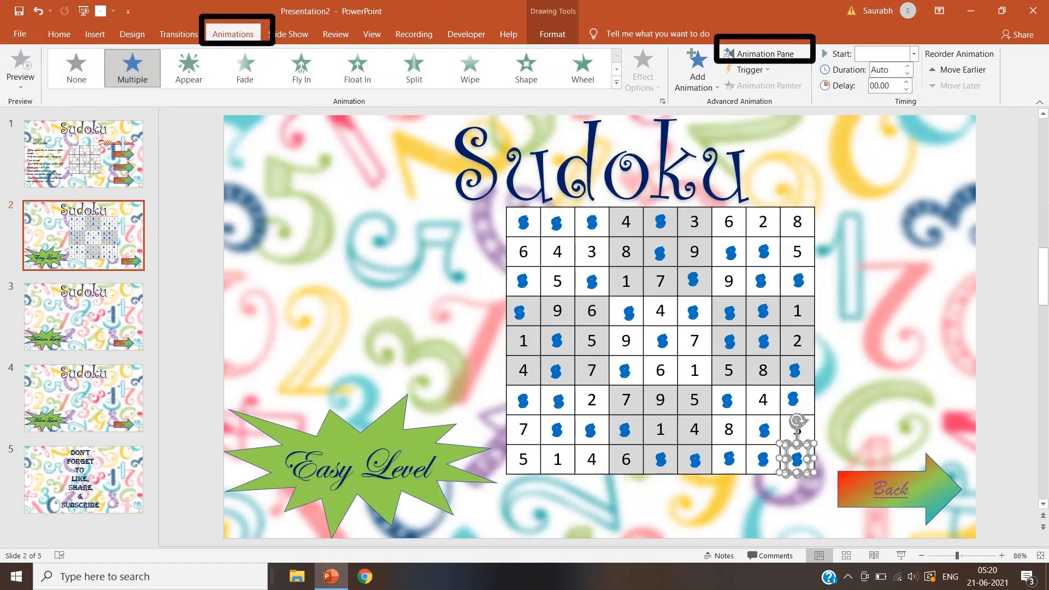
Step: Display the Animation Pane and review the trigger groups of the pasted digit stacks
{"action": "left_click", "coordinate": [761, 54]}
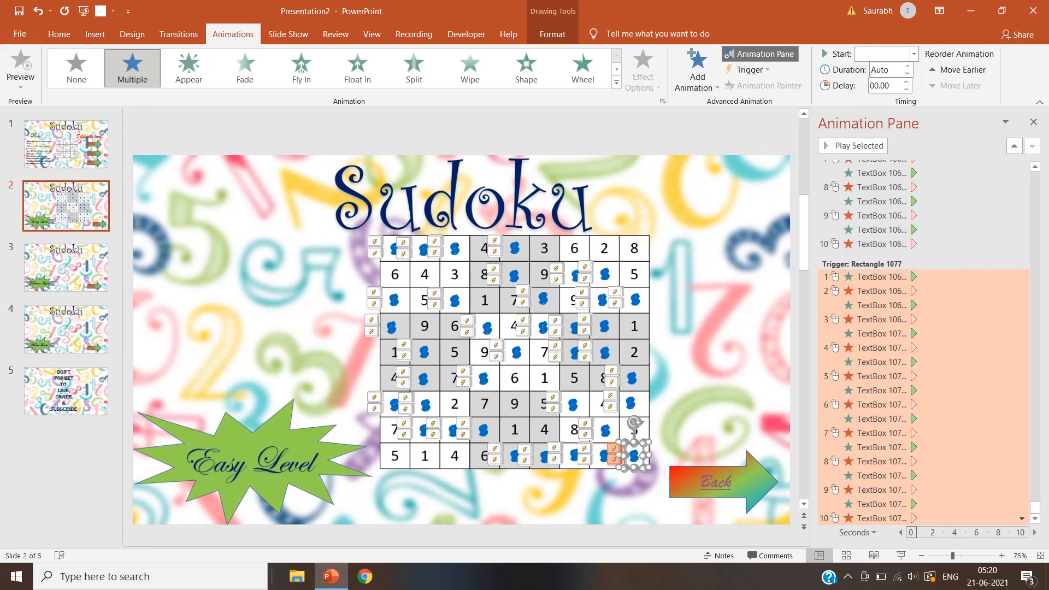
{"action": "scroll", "coordinate": [924, 343], "scroll_direction": "up", "scroll_amount": 15}
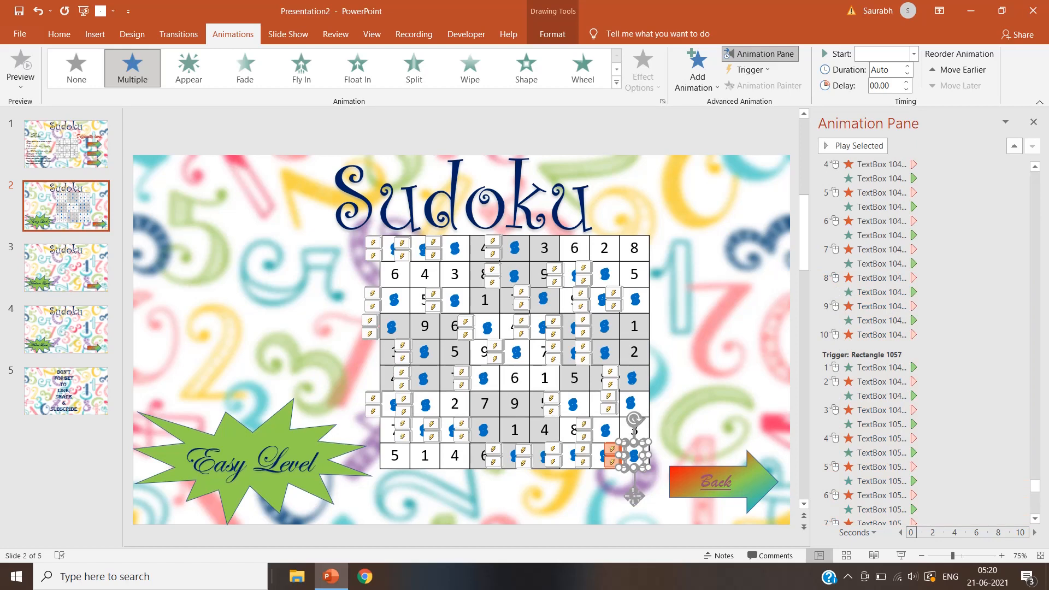
{"action": "left_click", "coordinate": [634, 496]}
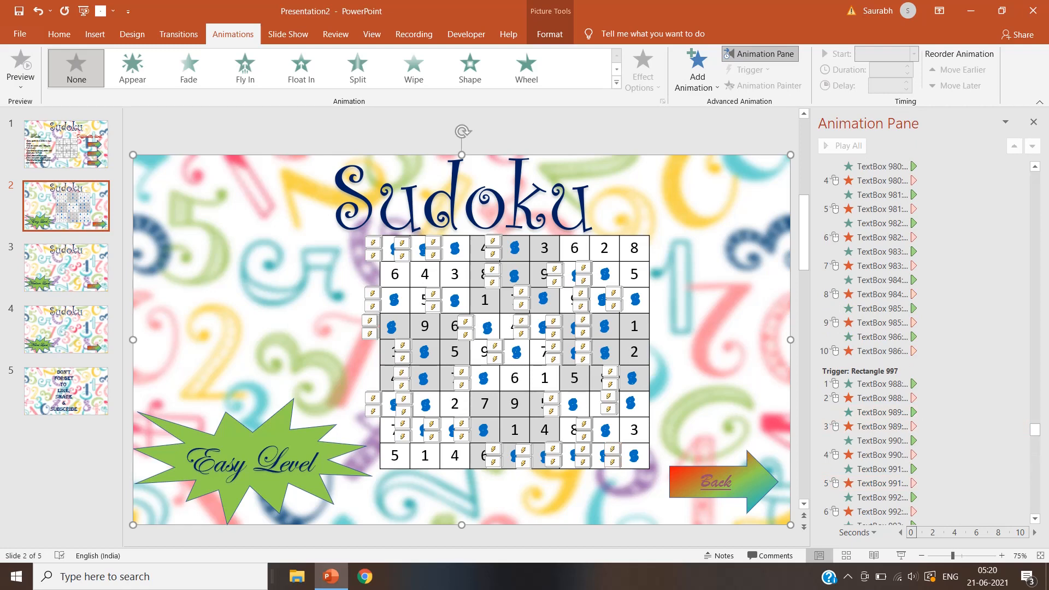
Step: Run the slide show, open the Easy level, and cycle the third cell of row 3 to 8
{"action": "key", "text": "F5"}
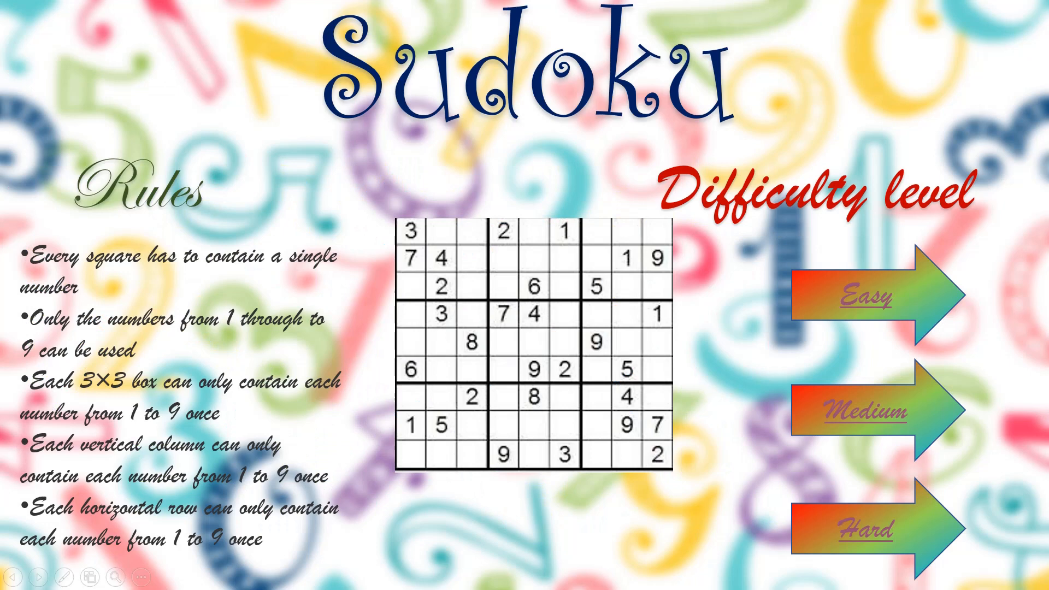
{"action": "left_click", "coordinate": [866, 295]}
{"action": "left_click", "coordinate": [515, 232]}
{"action": "left_click", "coordinate": [515, 232]}
{"action": "left_click", "coordinate": [515, 232]}
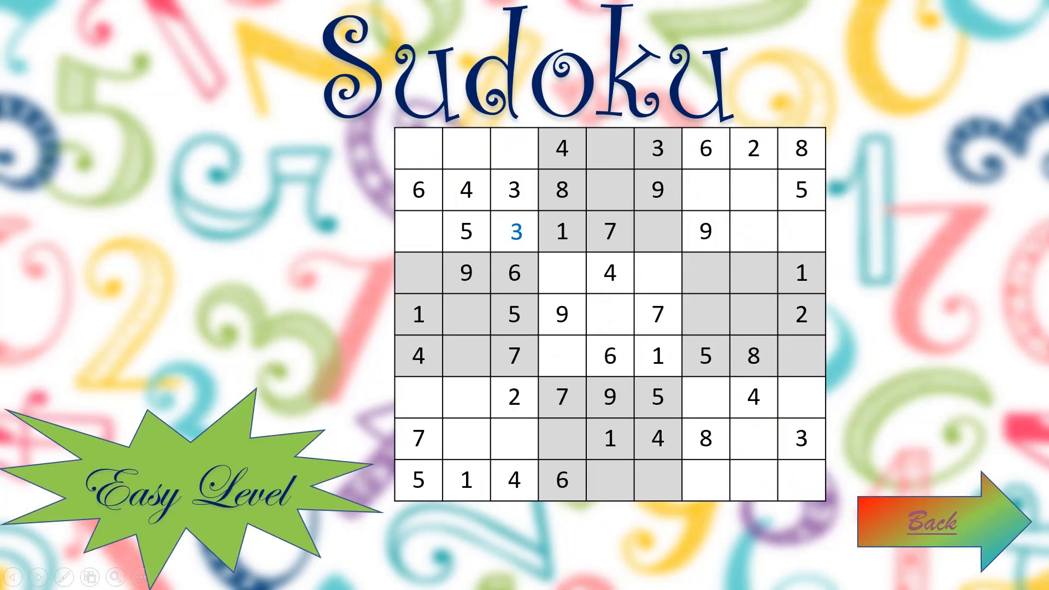
{"action": "left_click", "coordinate": [515, 231]}
{"action": "left_click", "coordinate": [515, 232]}
{"action": "left_click", "coordinate": [515, 232]}
{"action": "left_click", "coordinate": [514, 232]}
{"action": "left_click", "coordinate": [515, 232]}
Step: Cycle the third cell of row 8 to 9 in the running game
{"action": "left_click", "coordinate": [512, 439]}
{"action": "left_click", "coordinate": [513, 439]}
{"action": "left_click", "coordinate": [512, 440]}
{"action": "left_click", "coordinate": [513, 440]}
{"action": "left_click", "coordinate": [512, 440]}
{"action": "left_click", "coordinate": [513, 440]}
{"action": "left_click", "coordinate": [513, 439]}
{"action": "left_click", "coordinate": [513, 440]}
Step: Set the third cell of row 1 to 1 and the first cell of row 3 to 2
{"action": "left_click", "coordinate": [515, 148]}
{"action": "left_click", "coordinate": [419, 231]}
{"action": "left_click", "coordinate": [419, 231]}
Step: Cycle the second cell of row 1 to 7
{"action": "left_click", "coordinate": [466, 149]}
{"action": "left_click", "coordinate": [467, 149]}
{"action": "left_click", "coordinate": [466, 150]}
{"action": "left_click", "coordinate": [466, 149]}
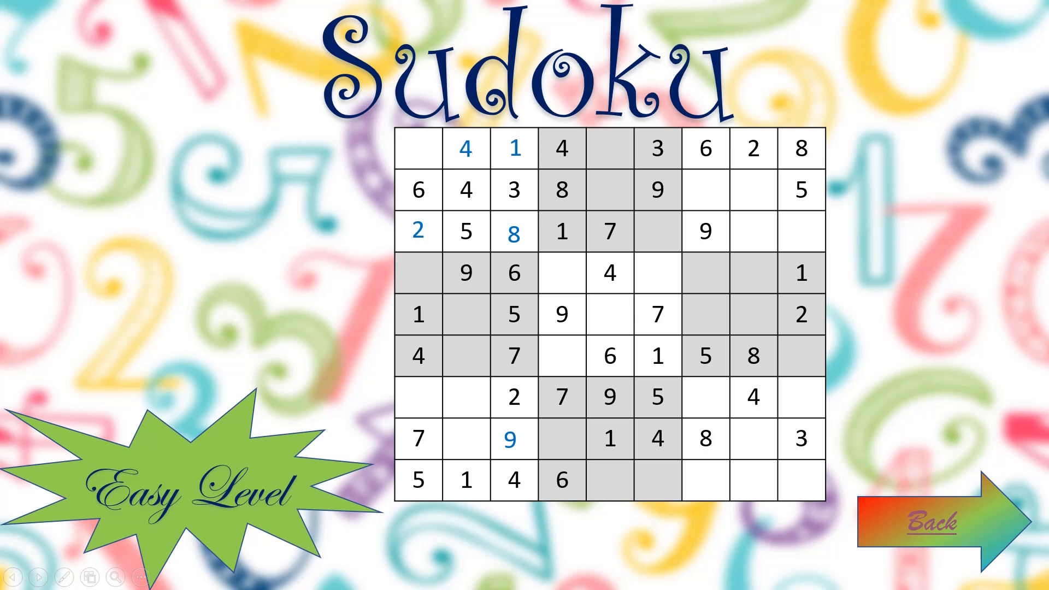
{"action": "left_click", "coordinate": [466, 149]}
{"action": "left_click", "coordinate": [466, 150]}
{"action": "left_click", "coordinate": [466, 149]}
Step: Cycle the first cell of row 1 to 9
{"action": "double_click", "coordinate": [419, 149]}
{"action": "left_click", "coordinate": [419, 149]}
{"action": "left_click", "coordinate": [419, 149]}
{"action": "left_click", "coordinate": [418, 149]}
{"action": "left_click", "coordinate": [418, 149]}
{"action": "left_click", "coordinate": [419, 149]}
{"action": "left_click", "coordinate": [418, 149]}
{"action": "left_click", "coordinate": [419, 149]}
Step: Cycle the fifth cell of row 1 to 5
{"action": "left_click", "coordinate": [610, 148]}
{"action": "left_click", "coordinate": [610, 148]}
{"action": "left_click", "coordinate": [610, 148]}
{"action": "left_click", "coordinate": [611, 149]}
{"action": "left_click", "coordinate": [610, 148]}
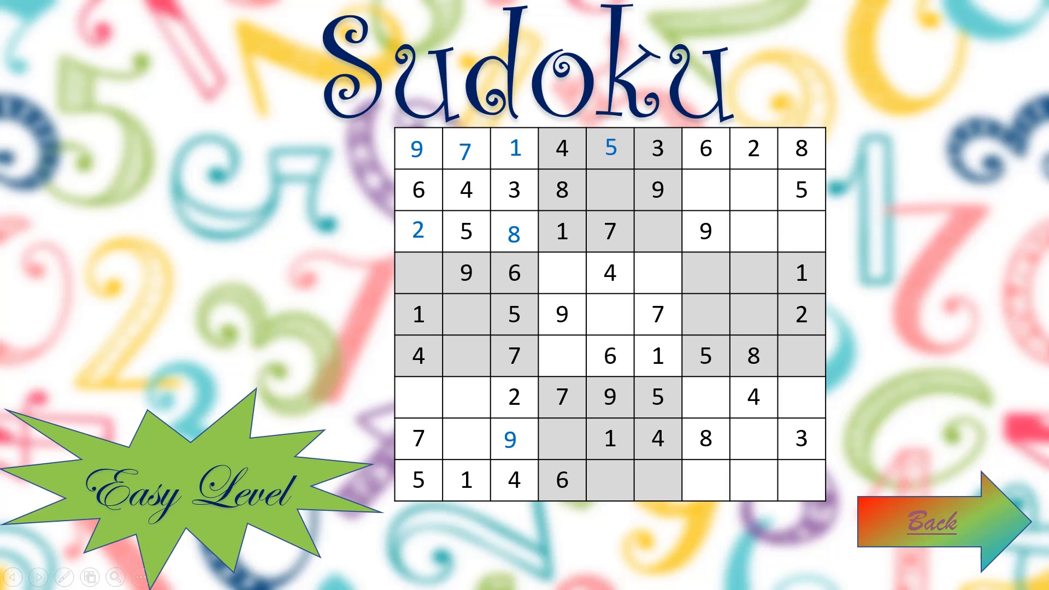